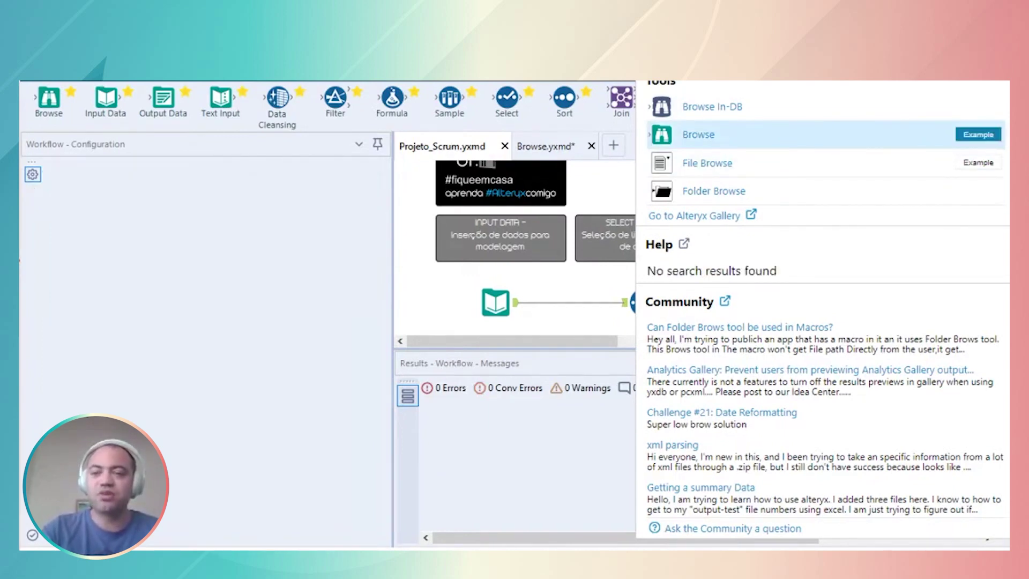
Open the example workflow for the Browse tool and run it
{"action": "left_click", "coordinate": [978, 134]}
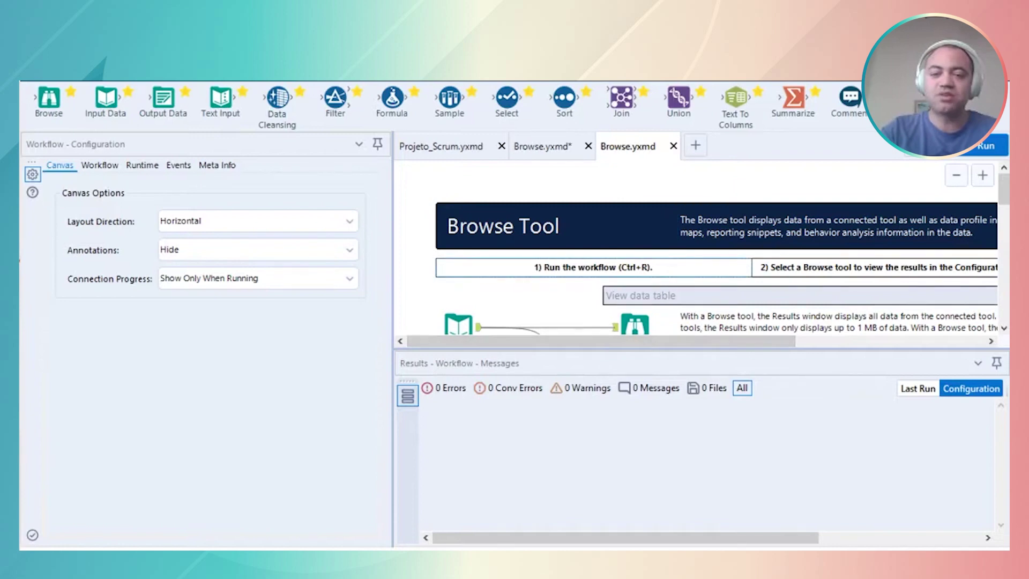
{"action": "scroll", "coordinate": [697, 252], "scroll_direction": "down", "scroll_amount": 2}
{"action": "scroll", "coordinate": [696, 252], "scroll_direction": "down", "scroll_amount": 1}
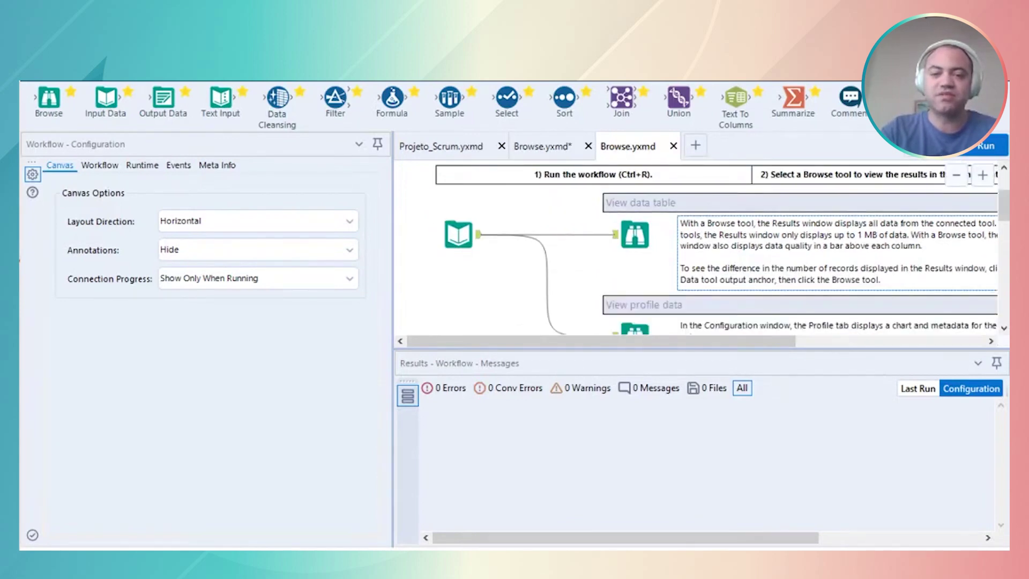
{"action": "scroll", "coordinate": [696, 252], "scroll_direction": "up", "scroll_amount": 3}
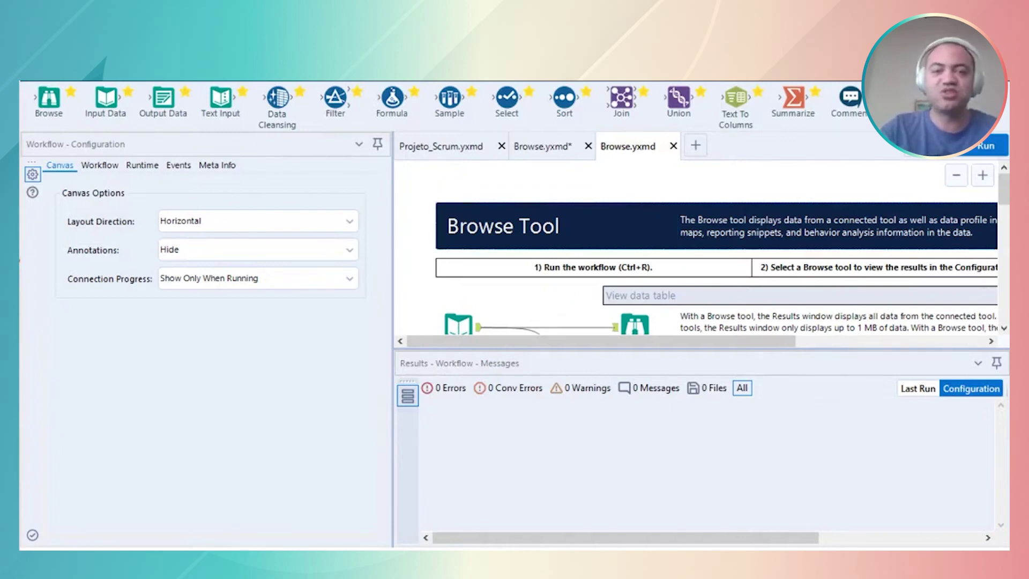
{"action": "key", "text": "ctrl+r"}
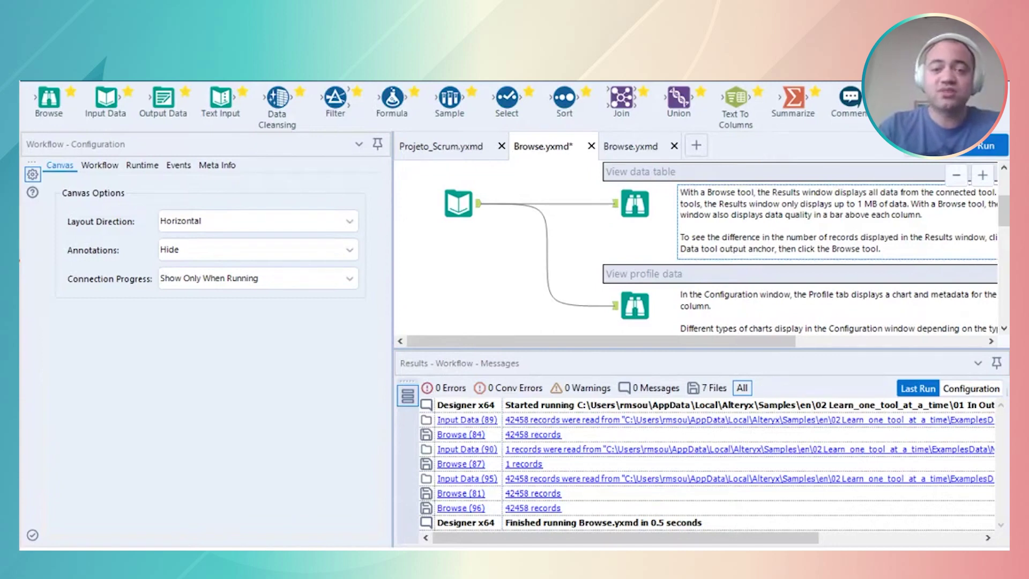
Display the results of the Browse tool under View data table and look through the columns of its records
{"action": "scroll", "coordinate": [696, 246], "scroll_direction": "up", "scroll_amount": 2}
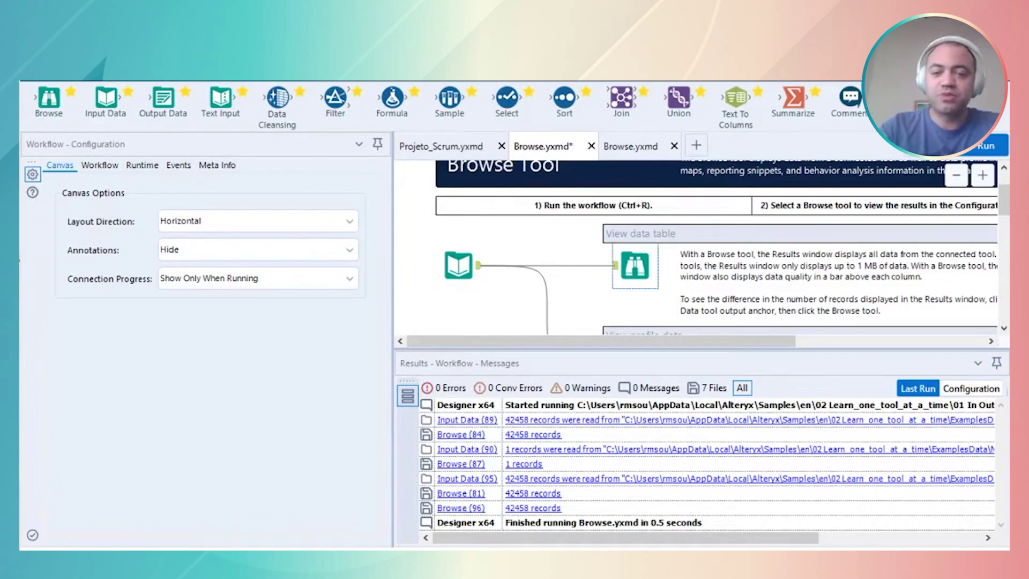
{"action": "left_click", "coordinate": [635, 266]}
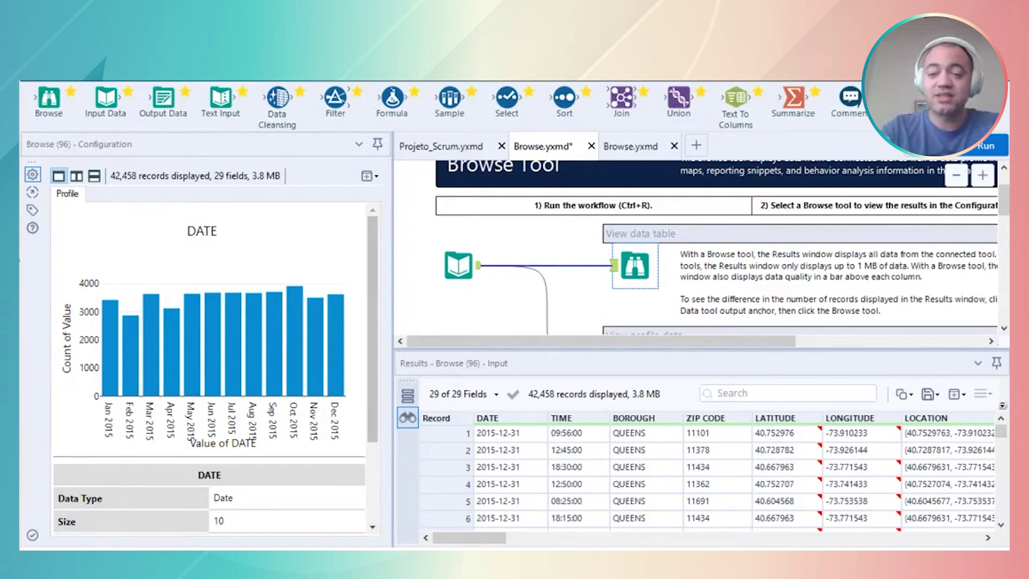
{"action": "left_click_drag", "start_coordinate": [469, 537], "coordinate": [551, 538]}
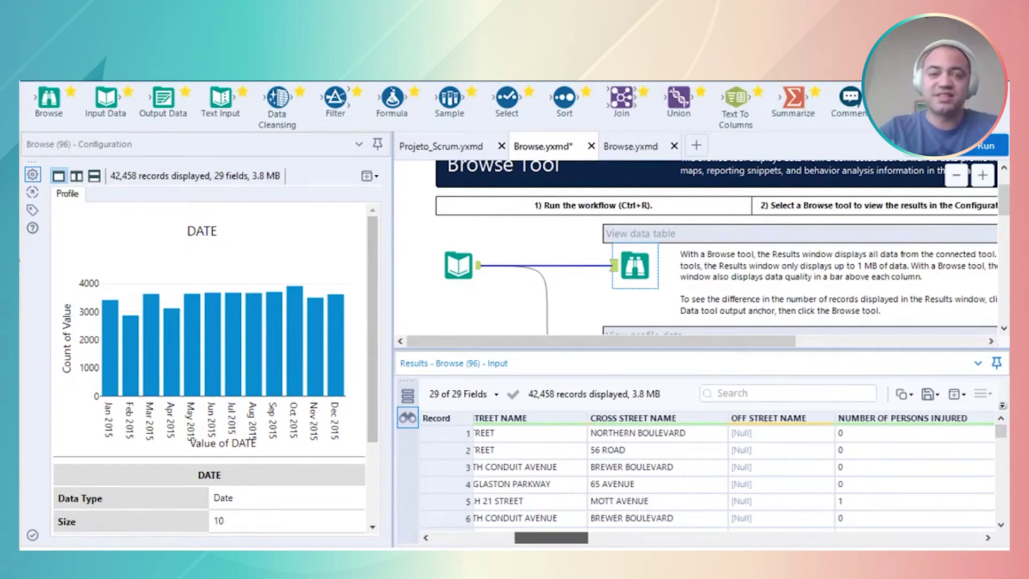
{"action": "left_click_drag", "start_coordinate": [550, 537], "coordinate": [467, 538]}
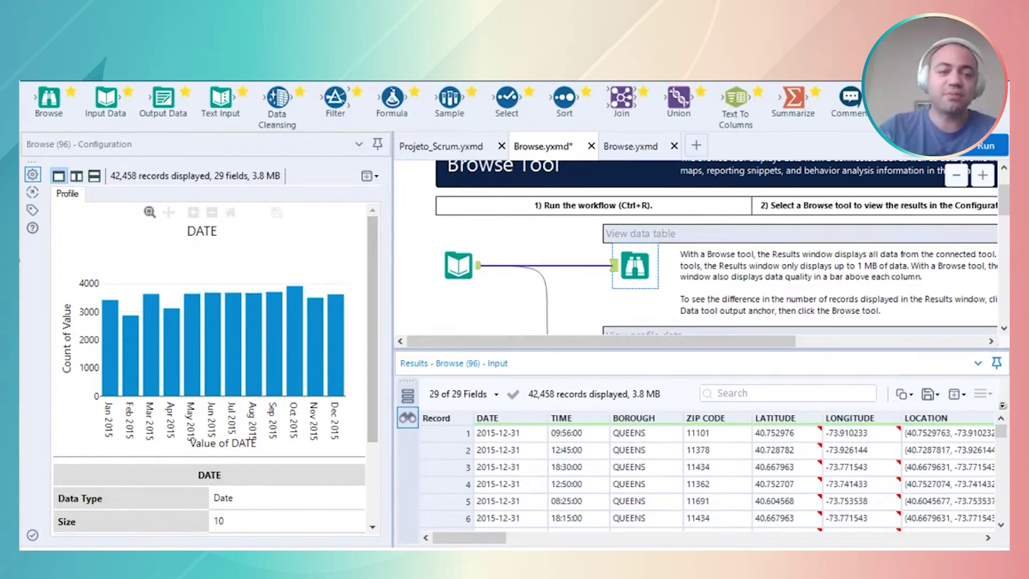
Inspect the record counts of individual months in the DATE profile chart
{"action": "mouse_move", "coordinate": [111, 311]}
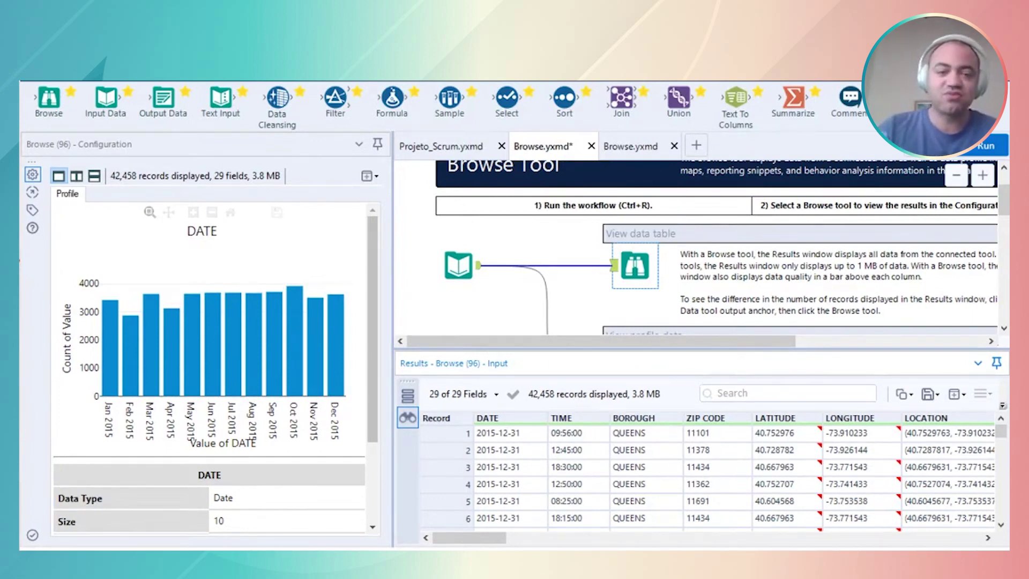
{"action": "mouse_move", "coordinate": [173, 315]}
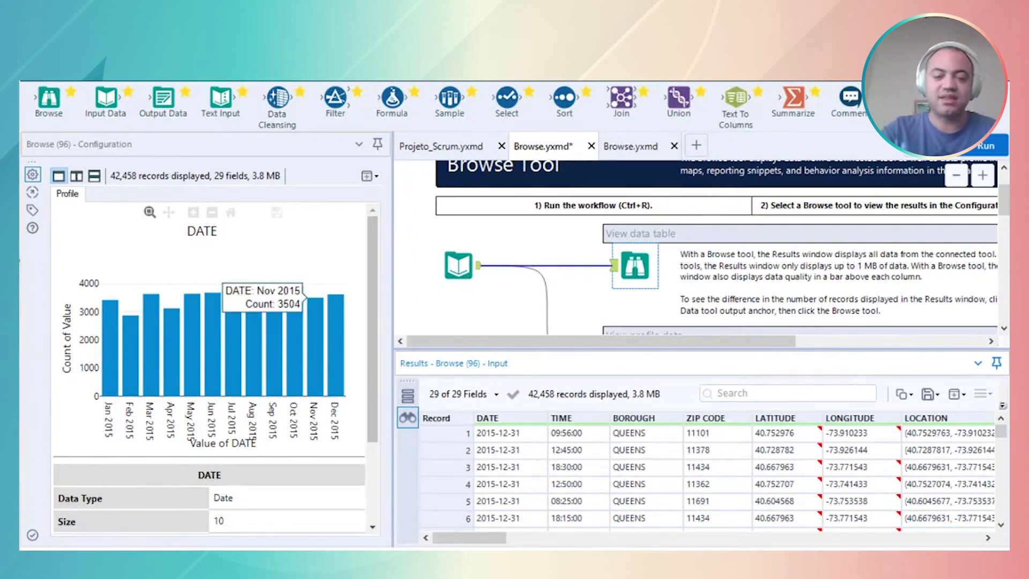
{"action": "mouse_move", "coordinate": [335, 333]}
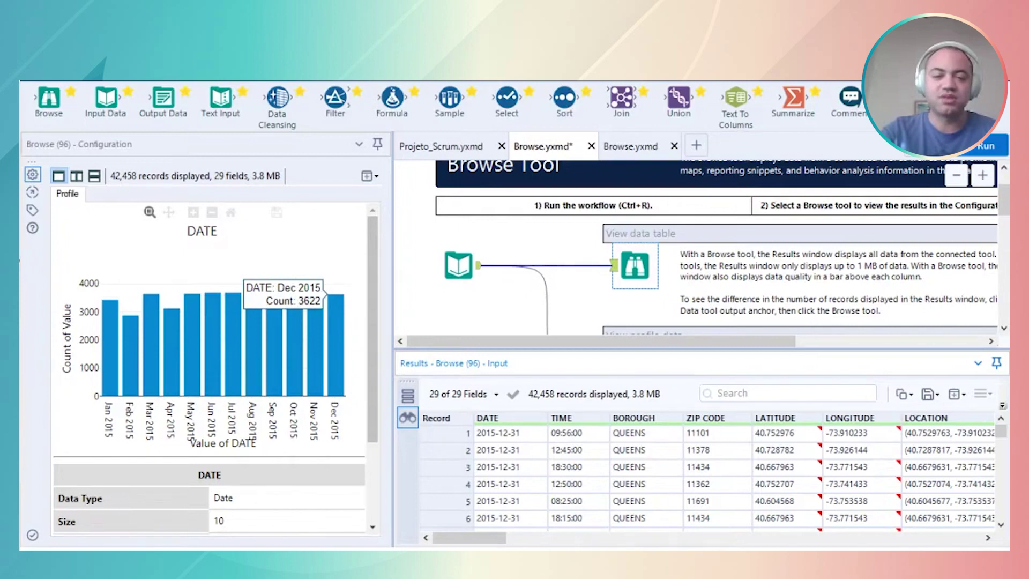
{"action": "mouse_move", "coordinate": [110, 332]}
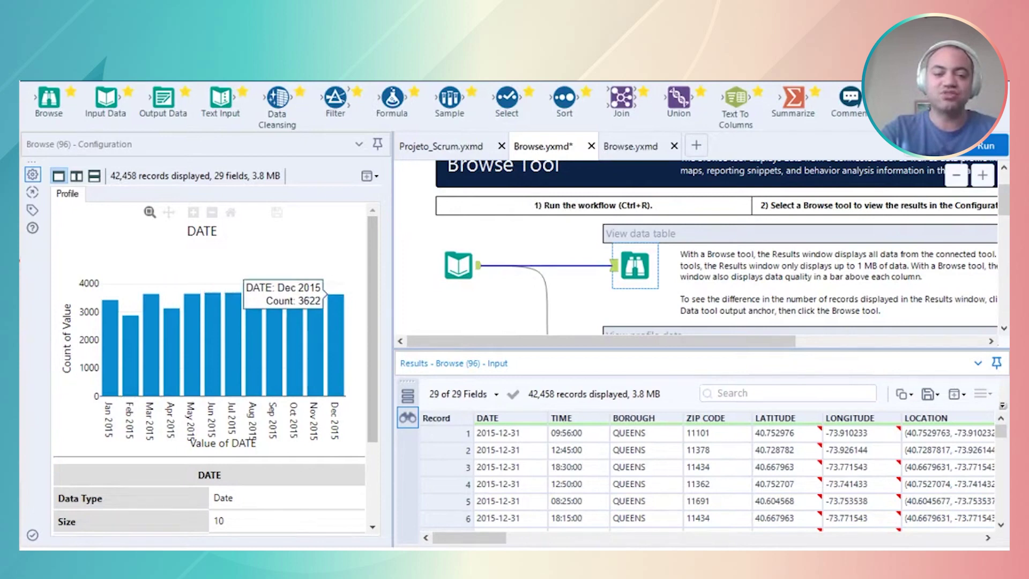
{"action": "mouse_move", "coordinate": [294, 292]}
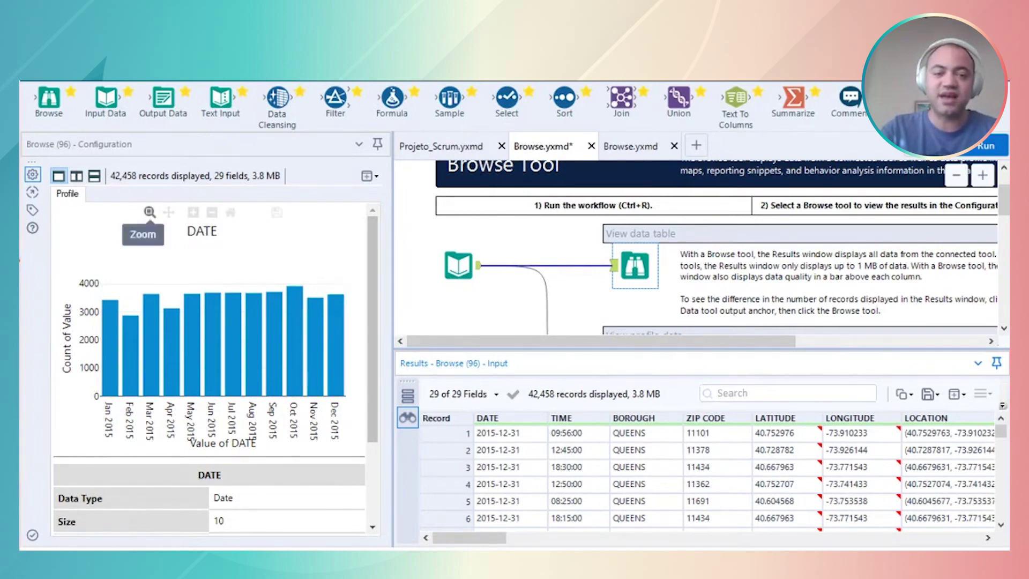
Zoom the DATE profile chart in on March to June 2015, and reset its axes to the full year
{"action": "mouse_move", "coordinate": [151, 298]}
{"action": "left_click_drag", "start_coordinate": [151, 326], "coordinate": [223, 326]}
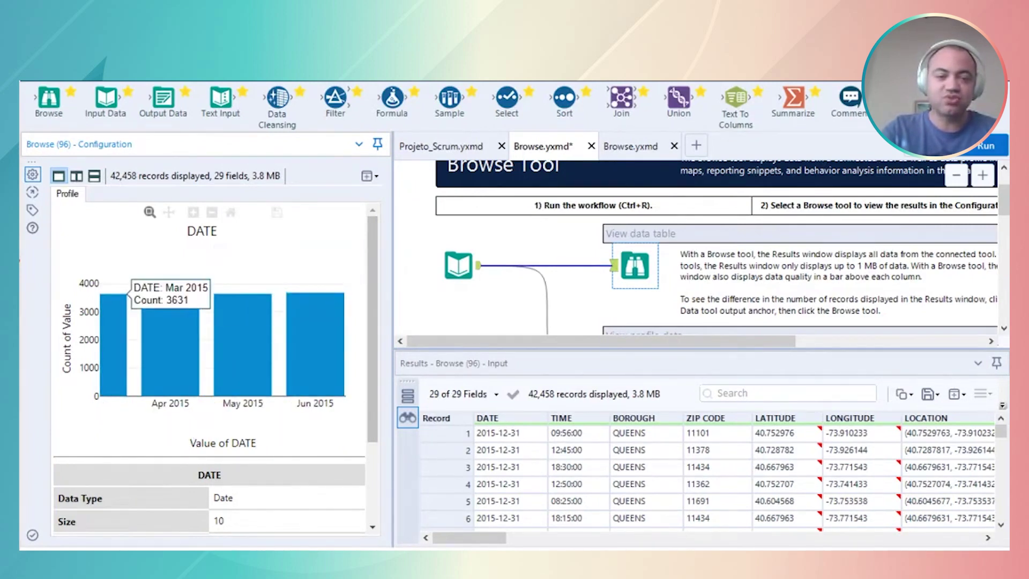
{"action": "double_click", "coordinate": [201, 303]}
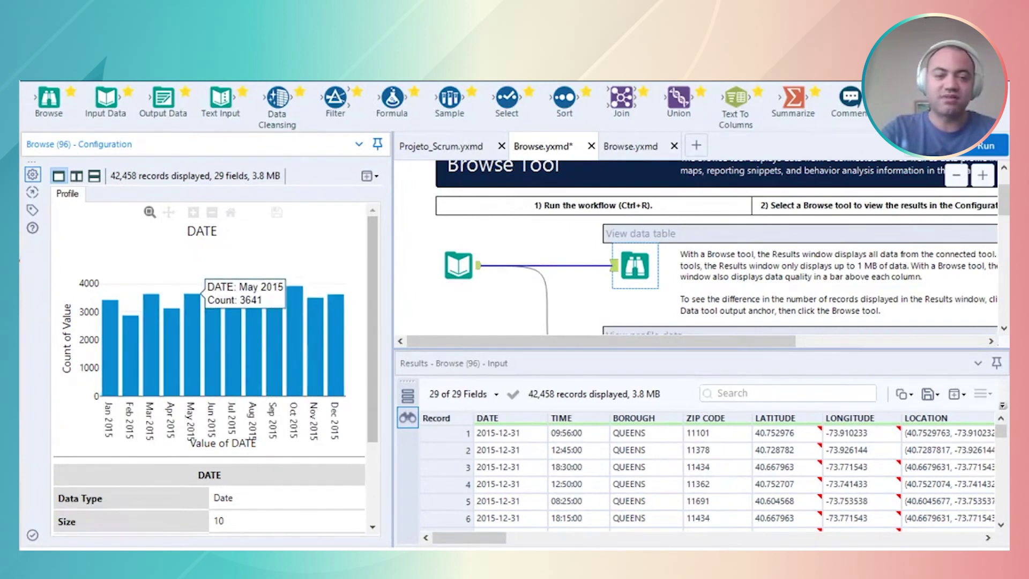
{"action": "mouse_move", "coordinate": [153, 300]}
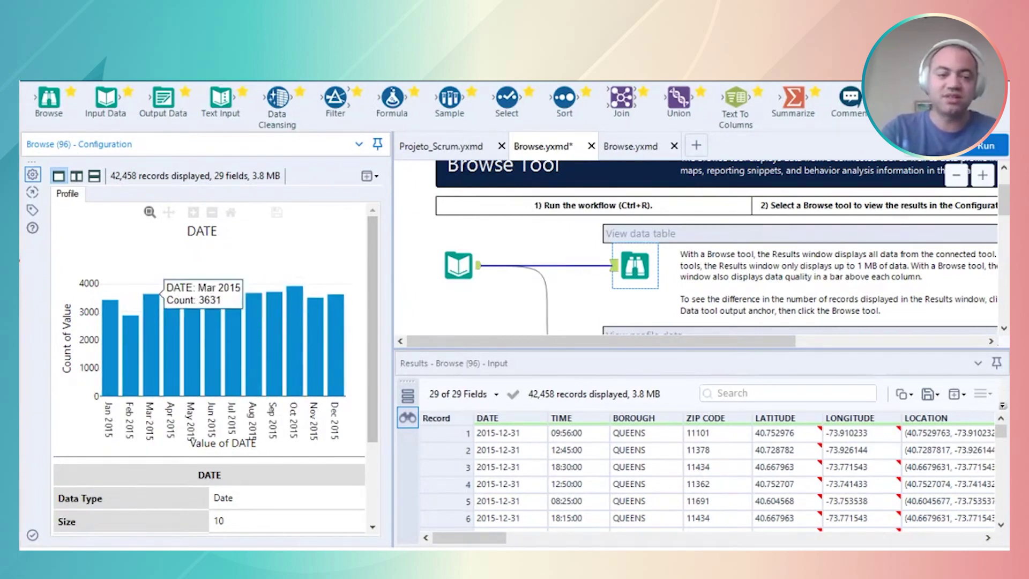
{"action": "mouse_move", "coordinate": [132, 322]}
{"action": "left_click_drag", "start_coordinate": [140, 313], "coordinate": [223, 382]}
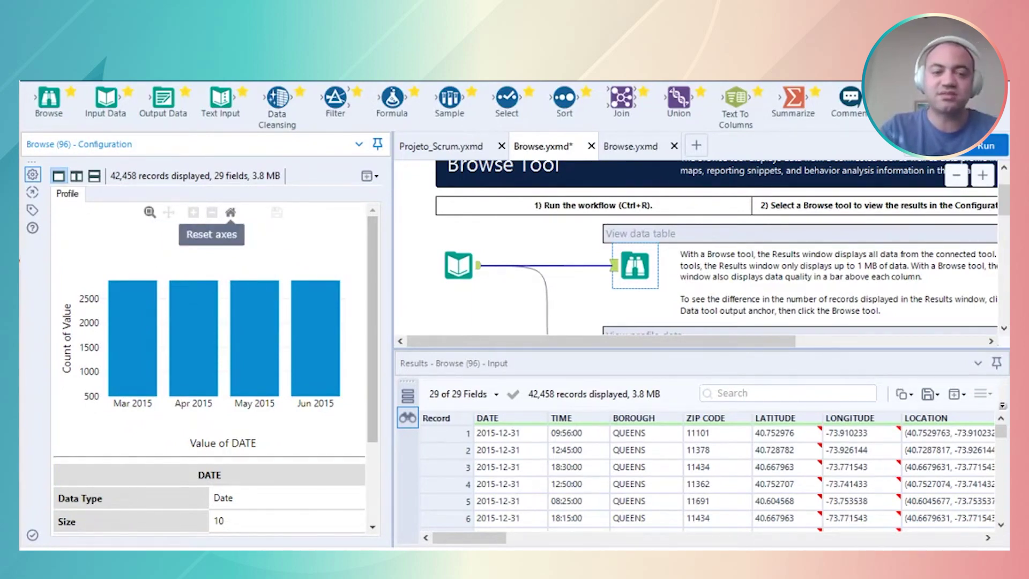
{"action": "left_click", "coordinate": [231, 212]}
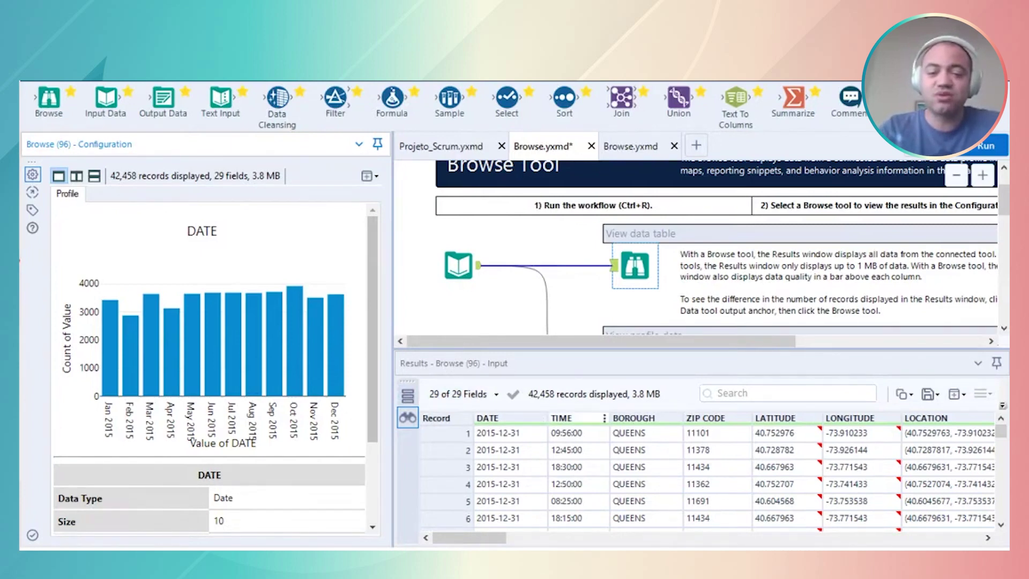
View the profile charts of the TIME, BOROUGH, ZIP CODE, LATITUDE and LONGITUDE columns one after another
{"action": "left_click", "coordinate": [568, 418]}
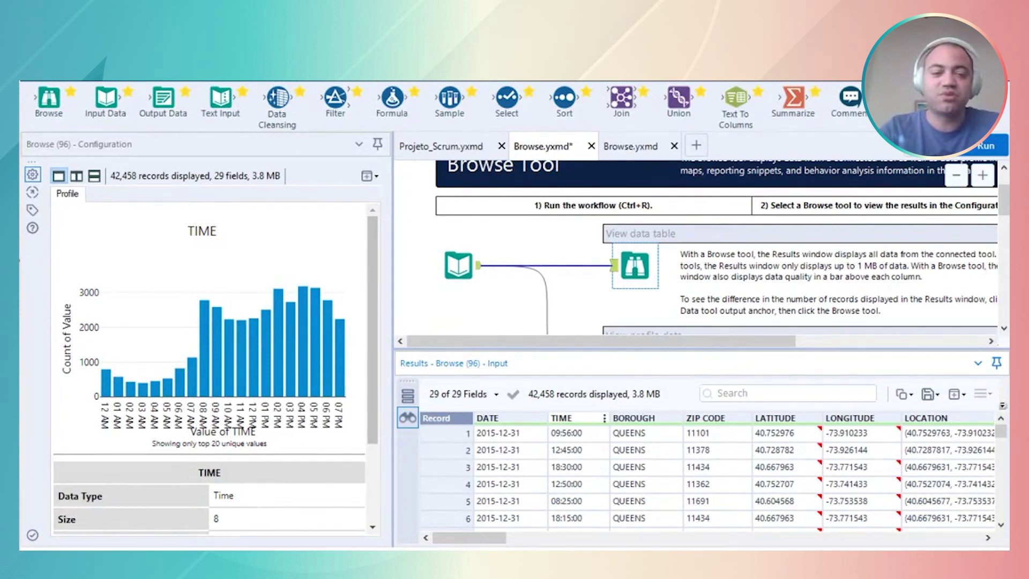
{"action": "left_click", "coordinate": [638, 417]}
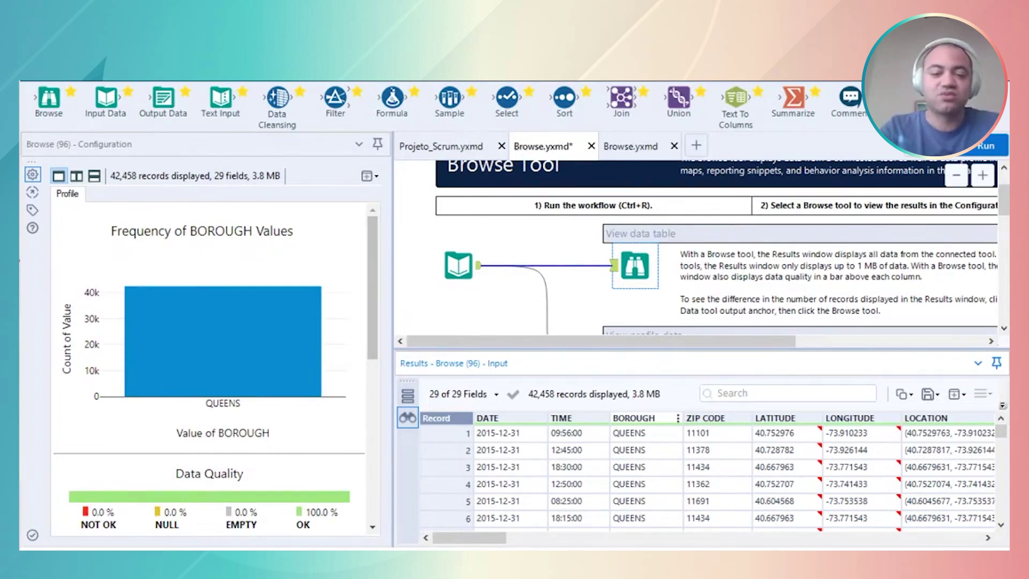
{"action": "left_click", "coordinate": [706, 418]}
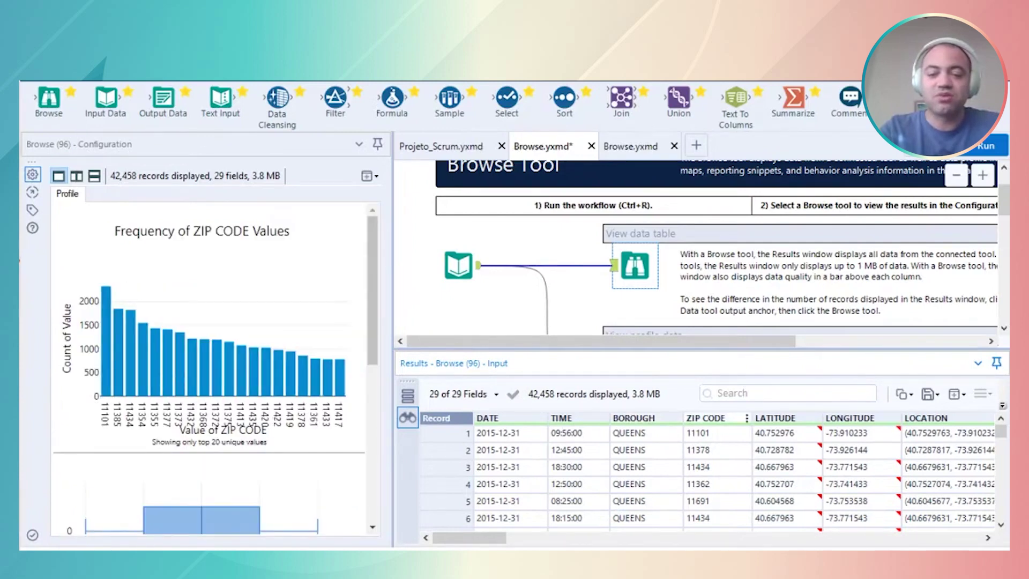
{"action": "left_click", "coordinate": [775, 417]}
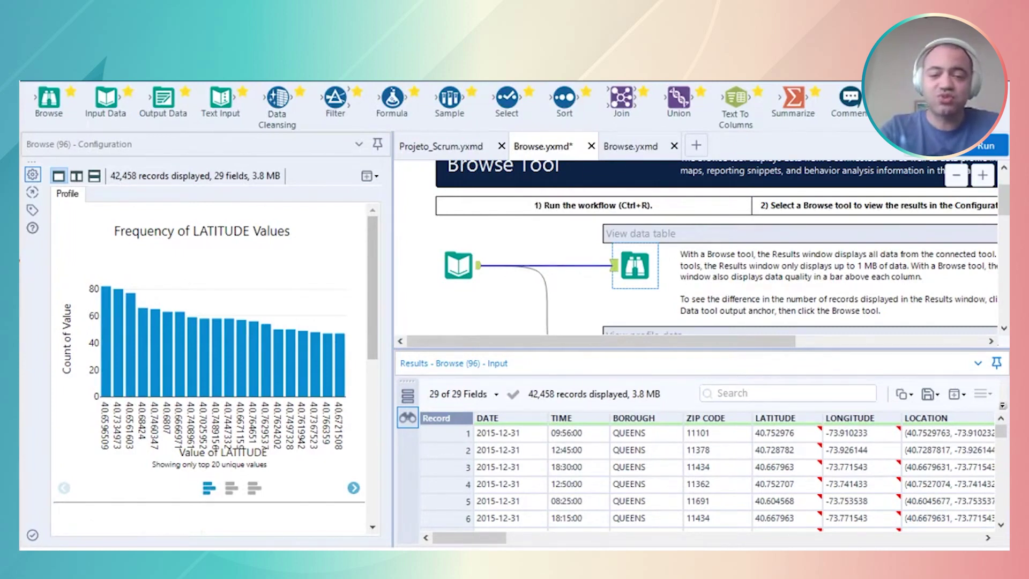
{"action": "left_click", "coordinate": [855, 418]}
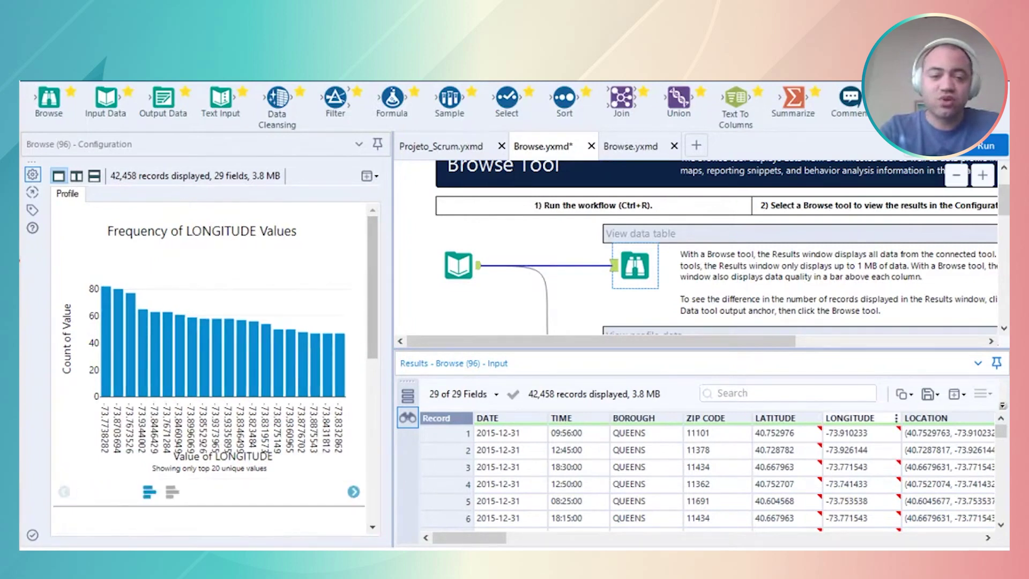
Return to the LATITUDE profile and compare its sum charts by DATE and by TIME, ending on the DATE chart
{"action": "left_click", "coordinate": [777, 418]}
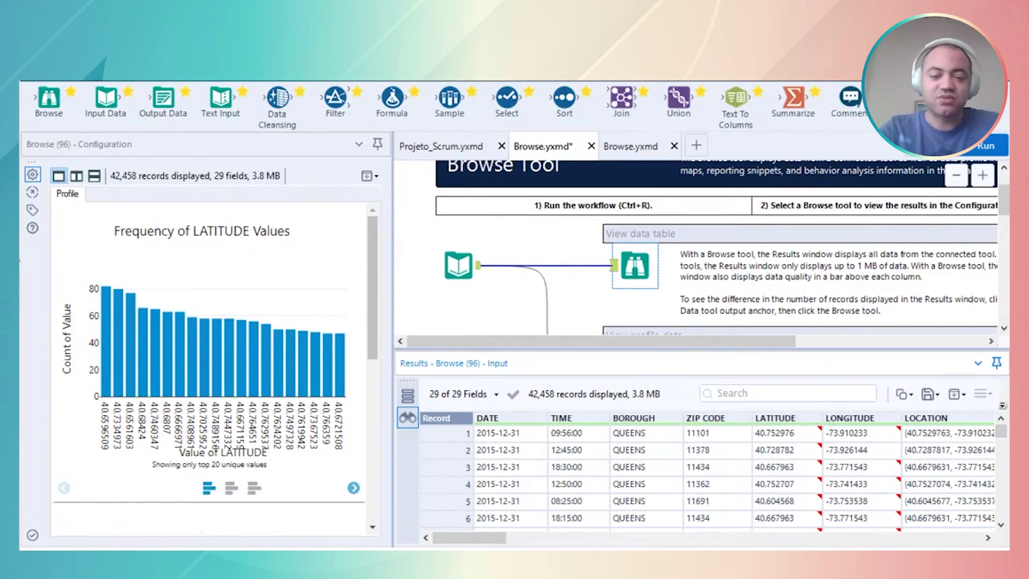
{"action": "left_click", "coordinate": [353, 488]}
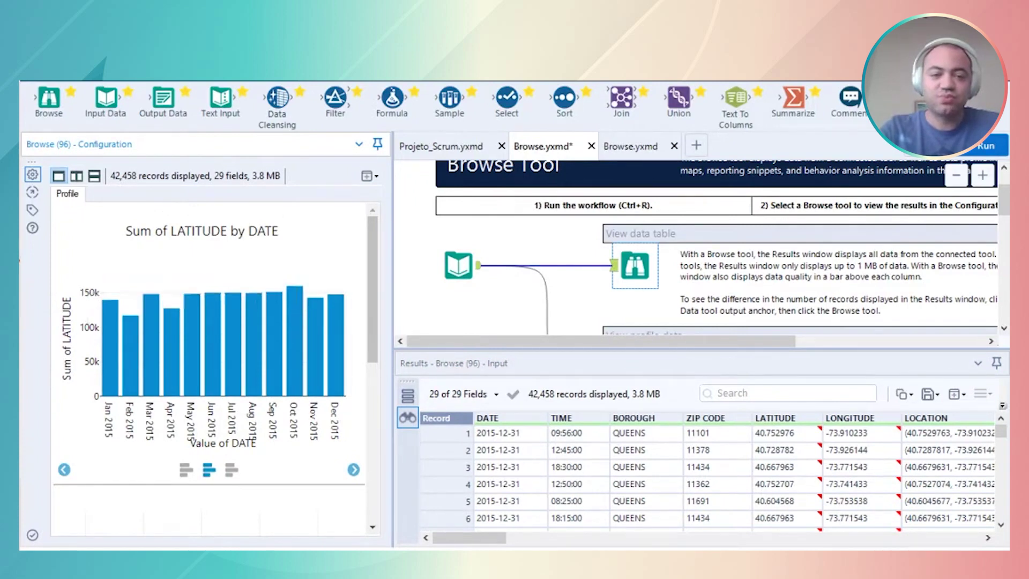
{"action": "mouse_move", "coordinate": [110, 303]}
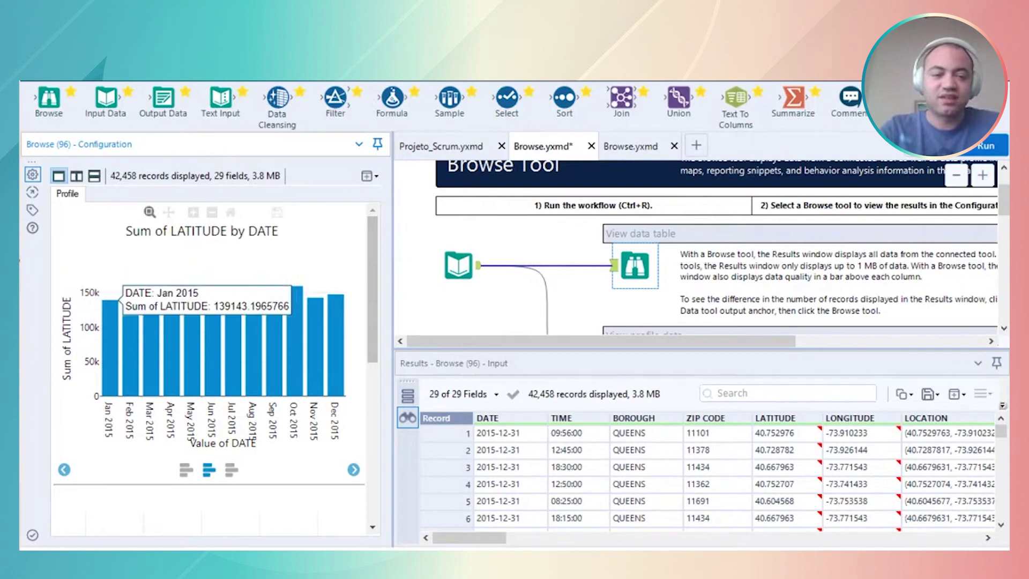
{"action": "mouse_move", "coordinate": [131, 318]}
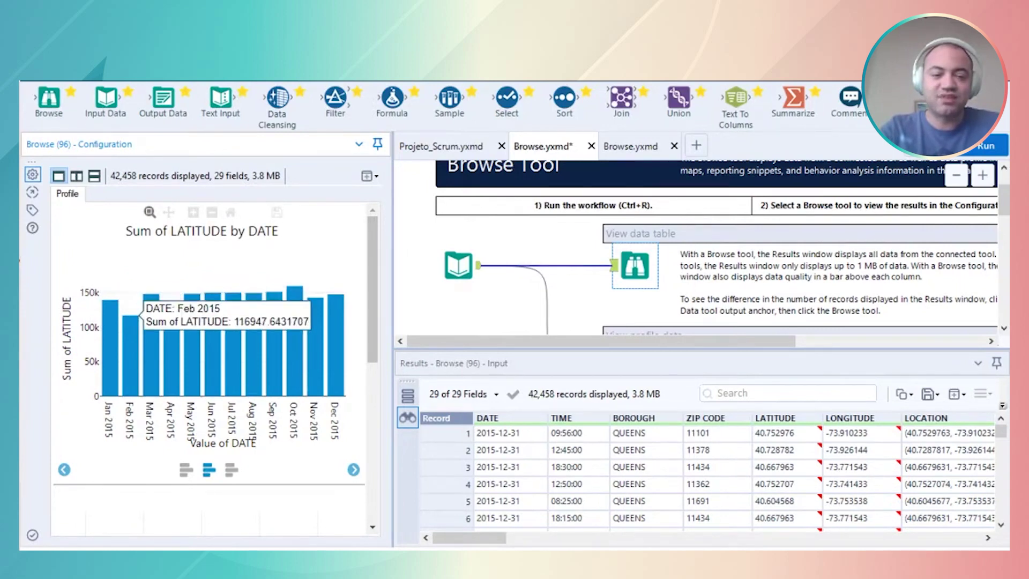
{"action": "mouse_move", "coordinate": [151, 296]}
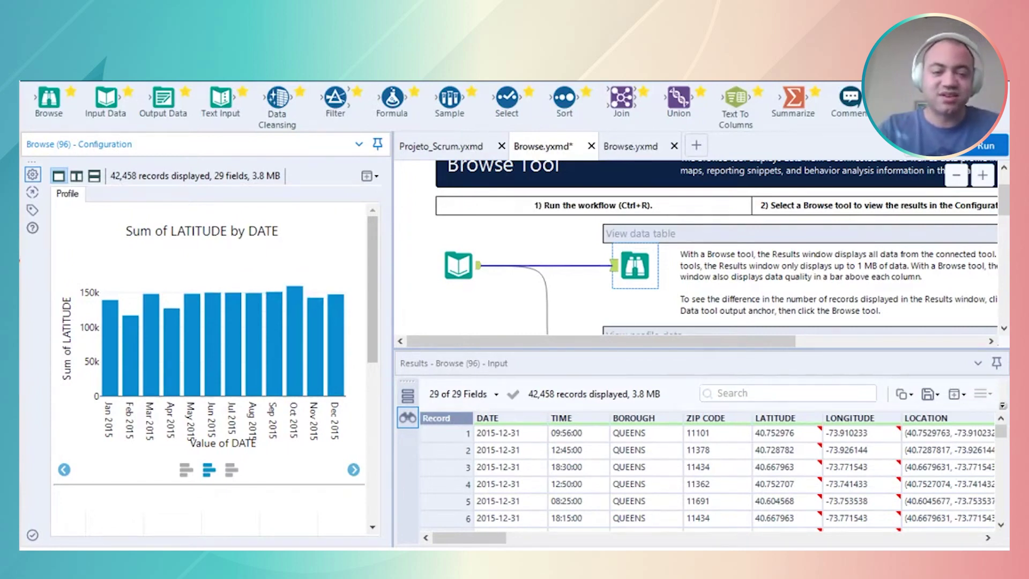
{"action": "left_click", "coordinate": [354, 469]}
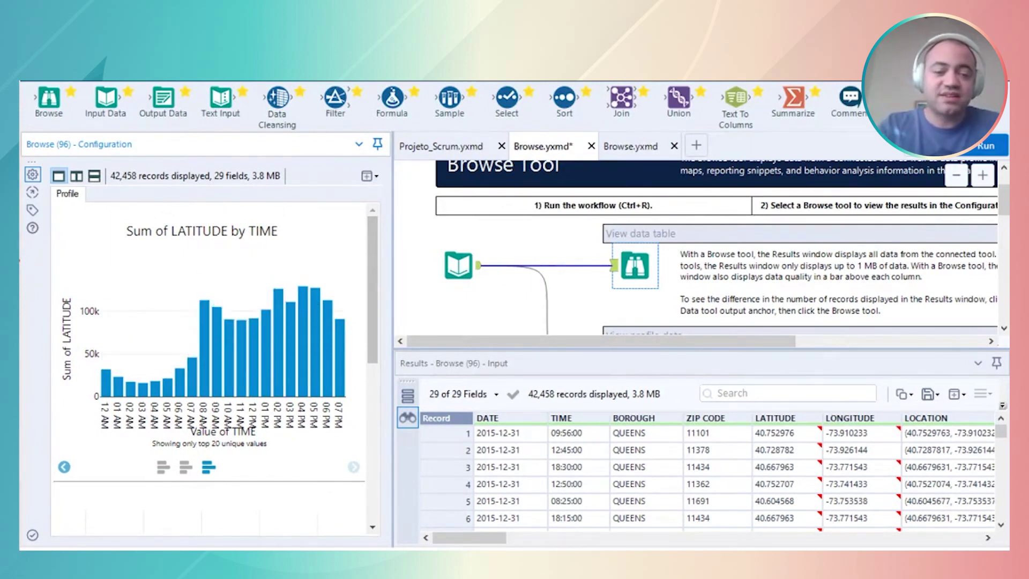
{"action": "left_click", "coordinate": [64, 466]}
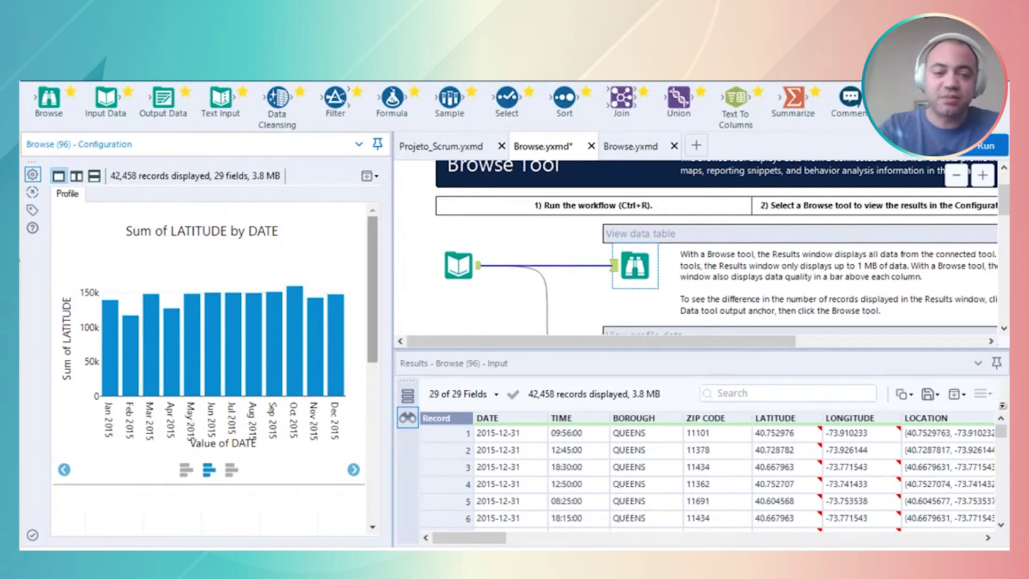
Examine the LATITUDE box plot and the table of summary statistics beneath it
{"action": "scroll", "coordinate": [214, 375], "scroll_direction": "down", "scroll_amount": 3}
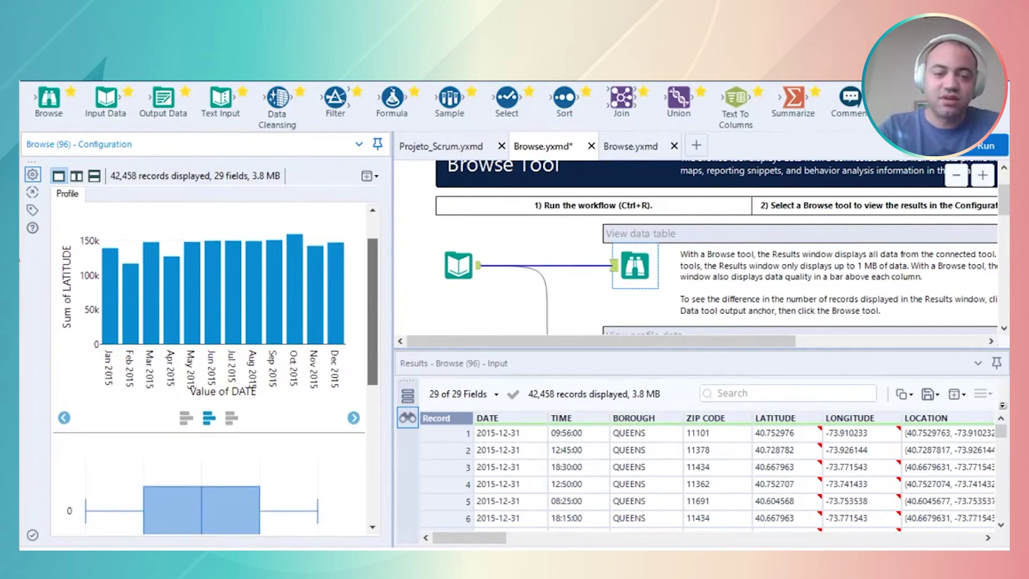
{"action": "scroll", "coordinate": [215, 375], "scroll_direction": "down", "scroll_amount": 4}
{"action": "scroll", "coordinate": [215, 376], "scroll_direction": "down", "scroll_amount": 1}
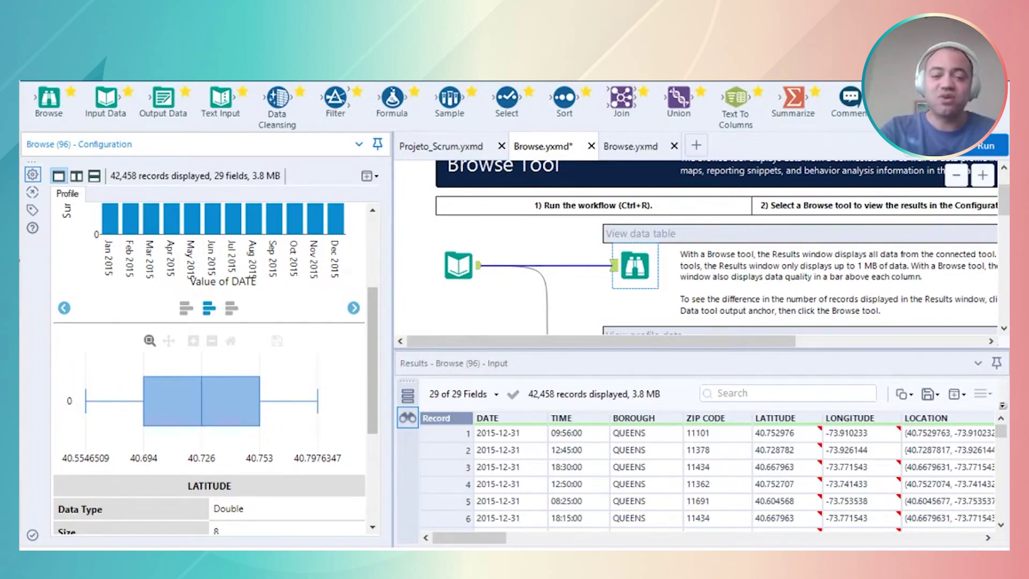
{"action": "scroll", "coordinate": [372, 365], "scroll_direction": "down", "scroll_amount": 3}
{"action": "scroll", "coordinate": [209, 365], "scroll_direction": "down", "scroll_amount": 1}
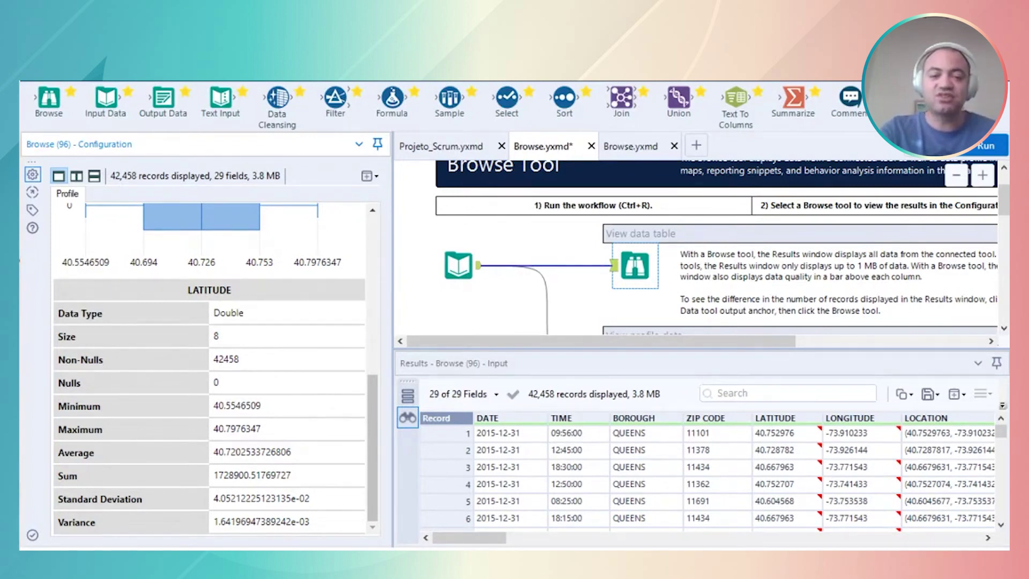
{"action": "scroll", "coordinate": [209, 370], "scroll_direction": "up", "scroll_amount": 5}
{"action": "mouse_move", "coordinate": [201, 436]}
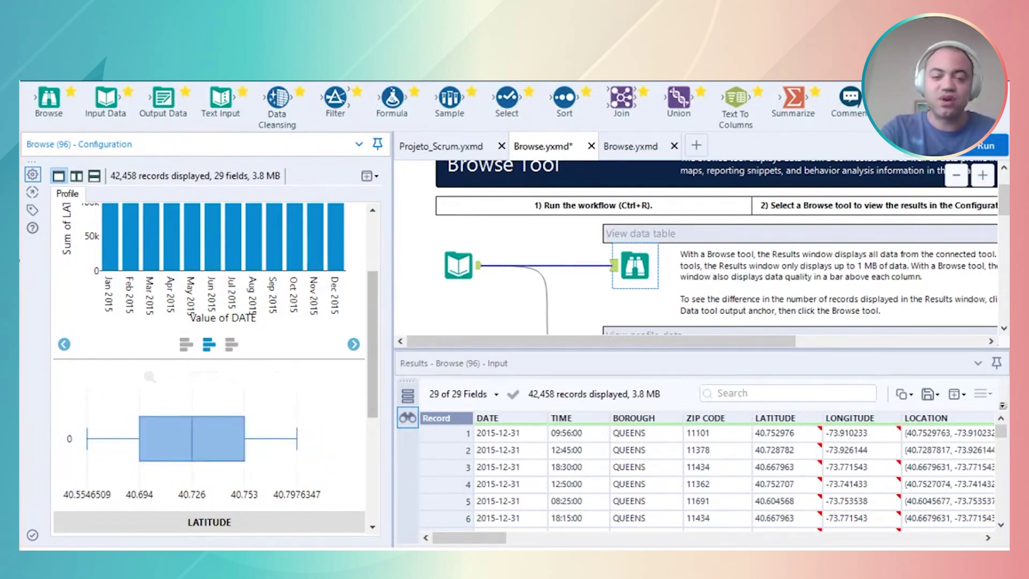
{"action": "scroll", "coordinate": [209, 369], "scroll_direction": "down", "scroll_amount": 5}
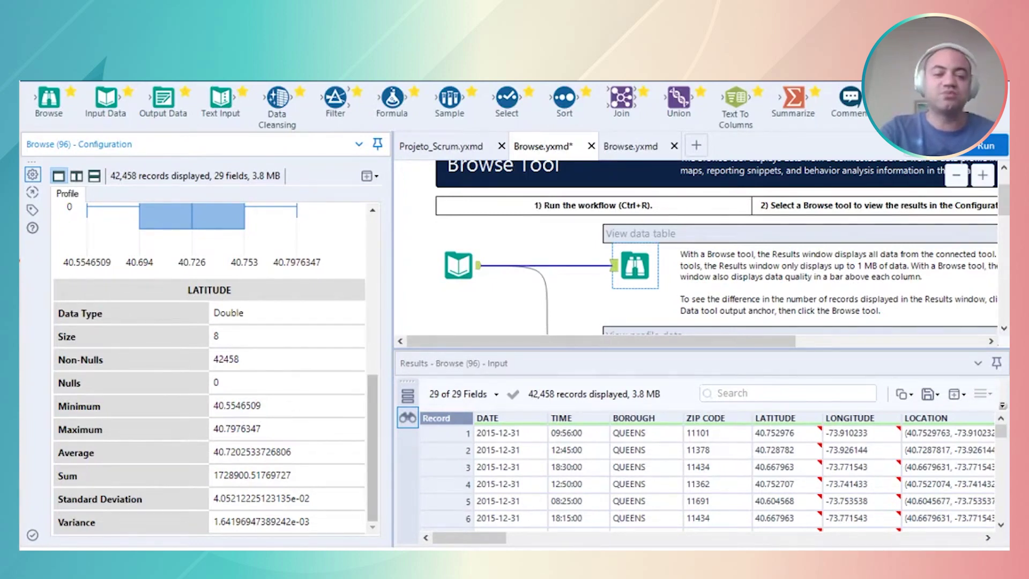
Examine the summary statistics of the ZIP CODE and BOROUGH columns, along with BOROUGH's data quality bar and frequency chart
{"action": "left_click", "coordinate": [706, 418]}
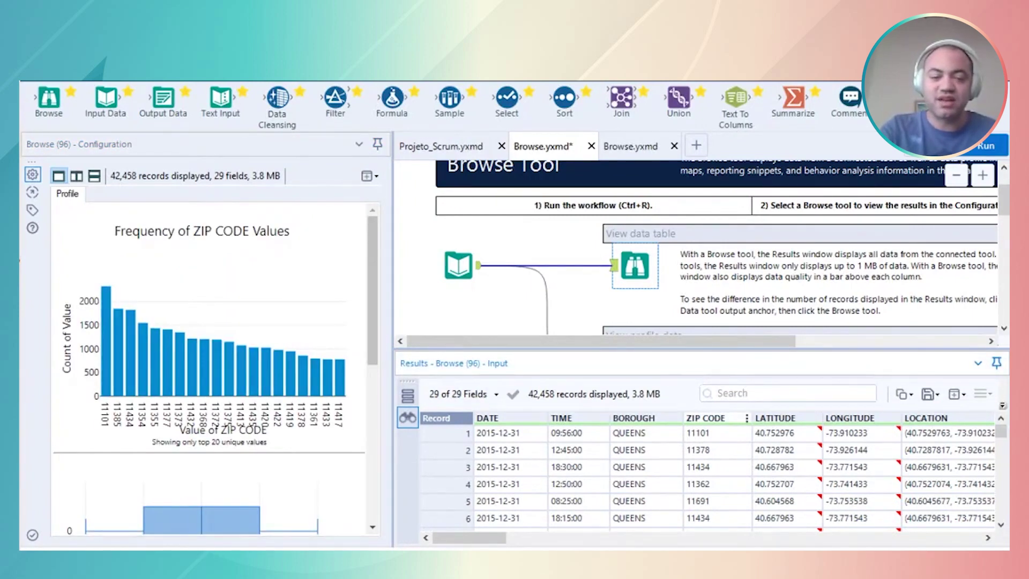
{"action": "left_click_drag", "start_coordinate": [373, 290], "coordinate": [373, 448]}
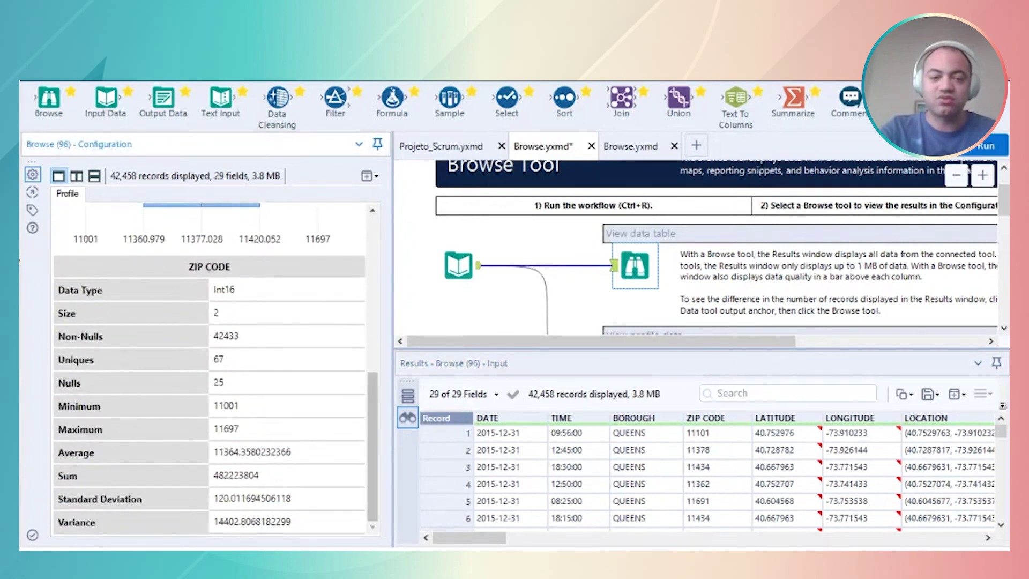
{"action": "left_click", "coordinate": [649, 417]}
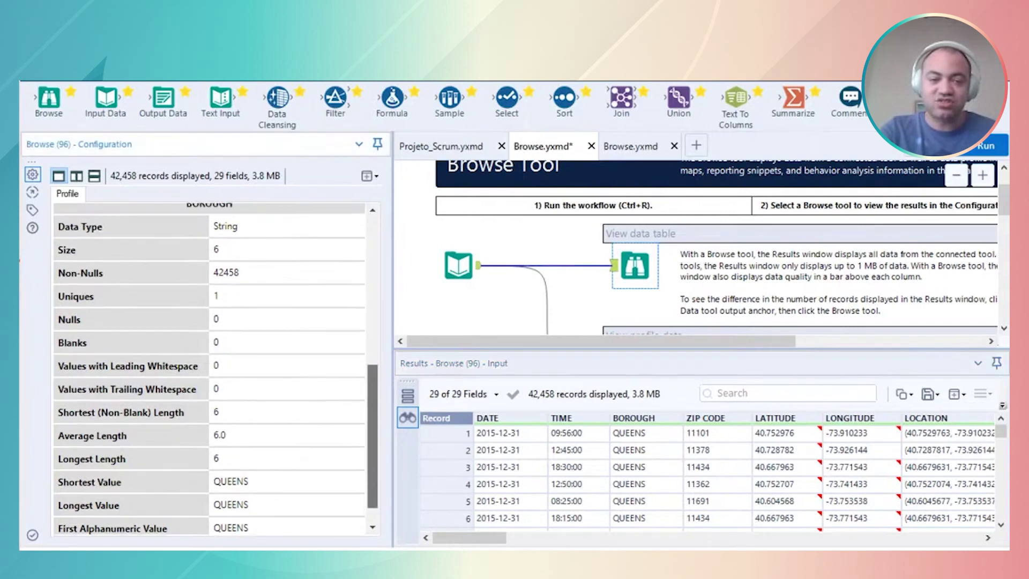
{"action": "scroll", "coordinate": [214, 370], "scroll_direction": "up", "scroll_amount": 1}
{"action": "scroll", "coordinate": [215, 370], "scroll_direction": "up", "scroll_amount": 2}
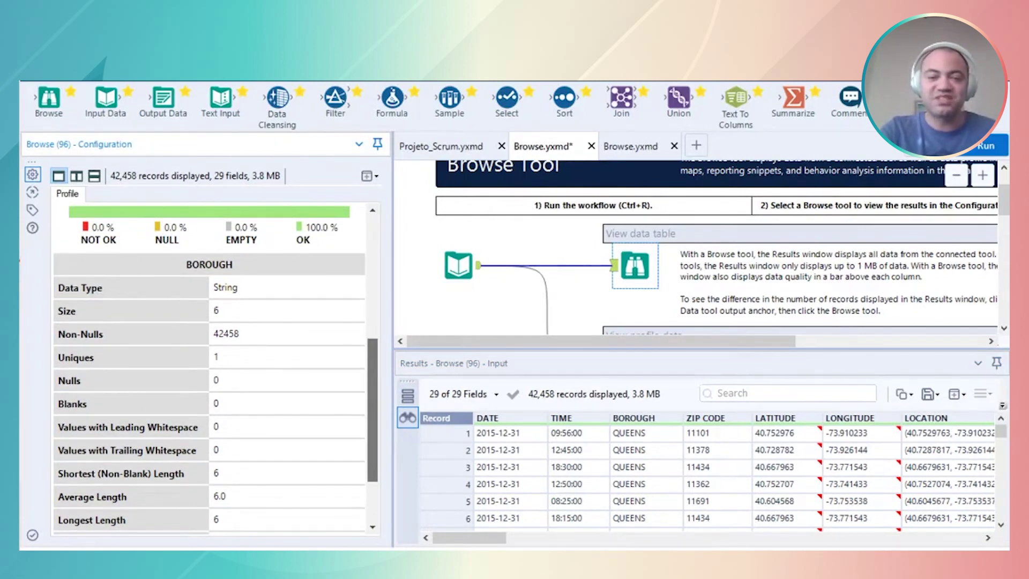
{"action": "scroll", "coordinate": [214, 370], "scroll_direction": "down", "scroll_amount": 3}
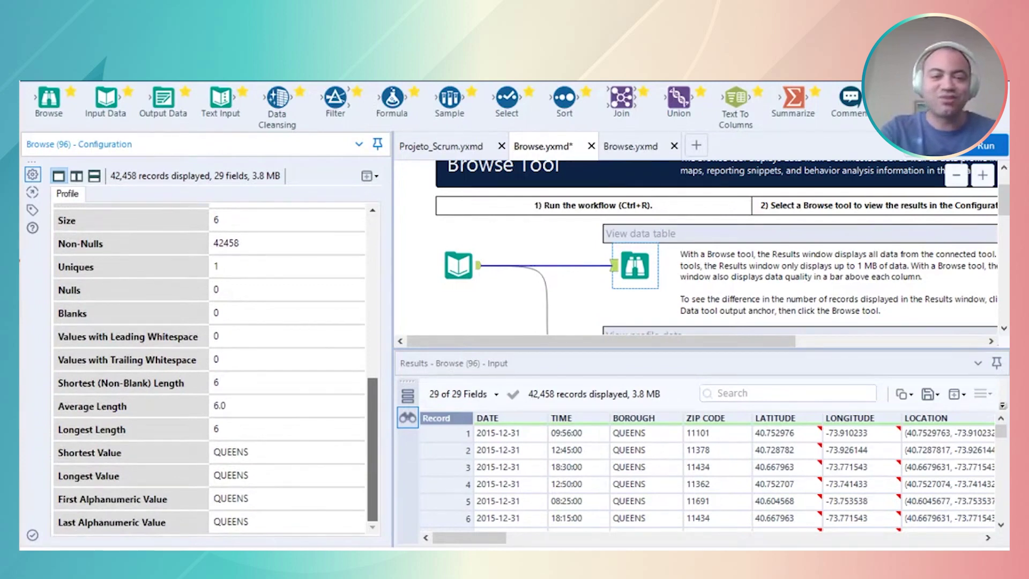
{"action": "scroll", "coordinate": [214, 369], "scroll_direction": "up", "scroll_amount": 3}
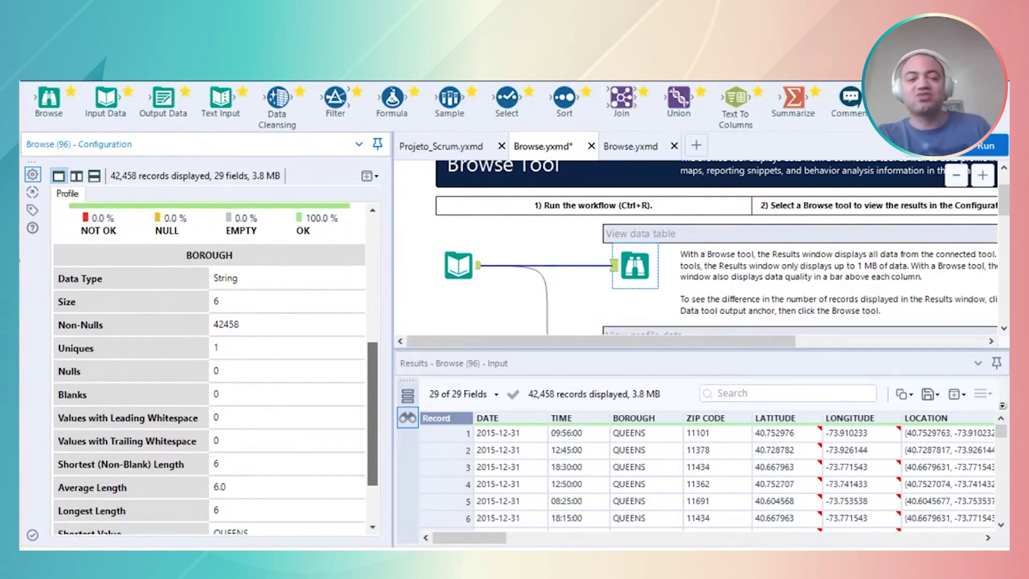
{"action": "scroll", "coordinate": [214, 370], "scroll_direction": "up", "scroll_amount": 5}
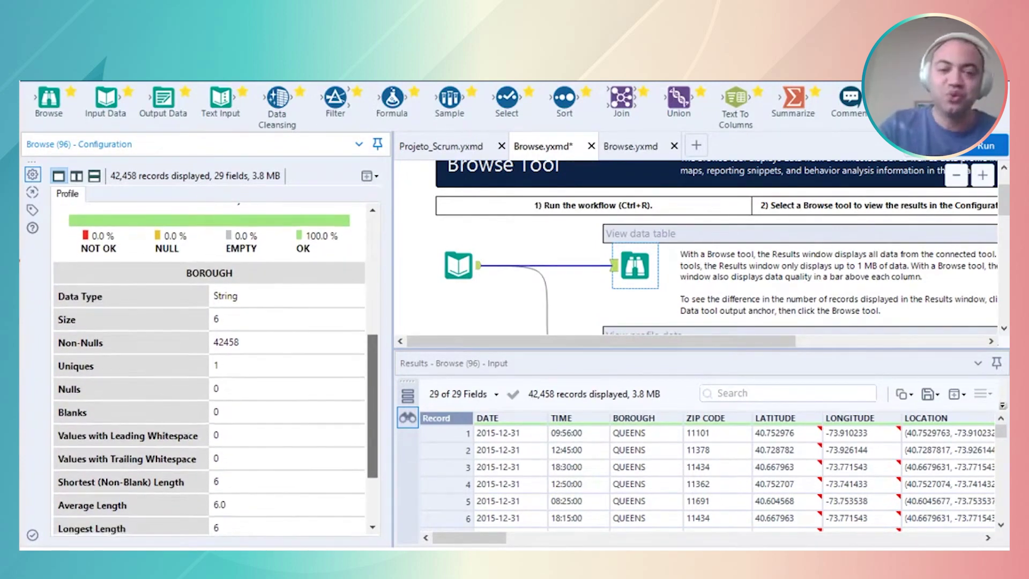
{"action": "scroll", "coordinate": [214, 370], "scroll_direction": "up", "scroll_amount": 2}
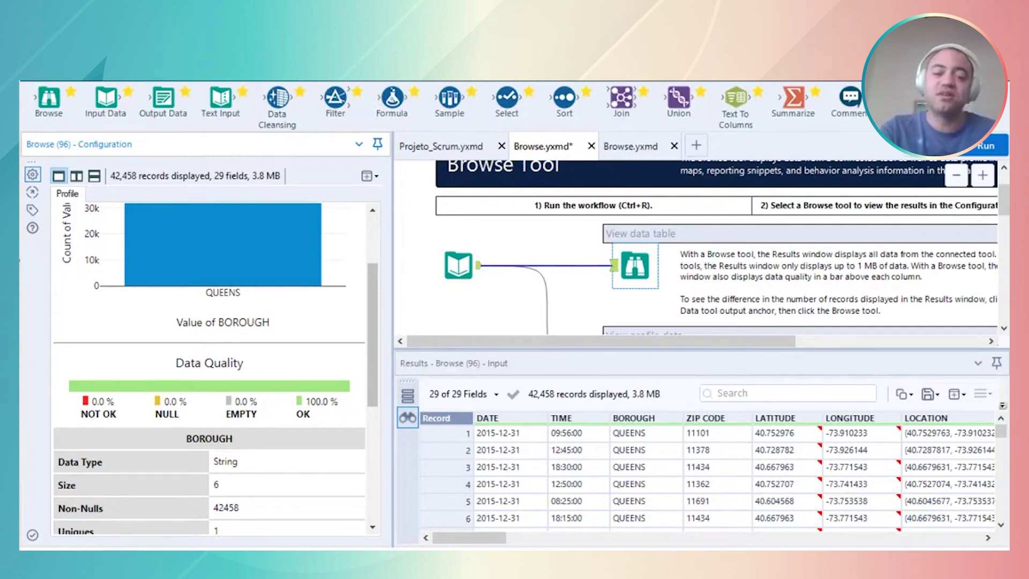
{"action": "scroll", "coordinate": [209, 364], "scroll_direction": "up", "scroll_amount": 3}
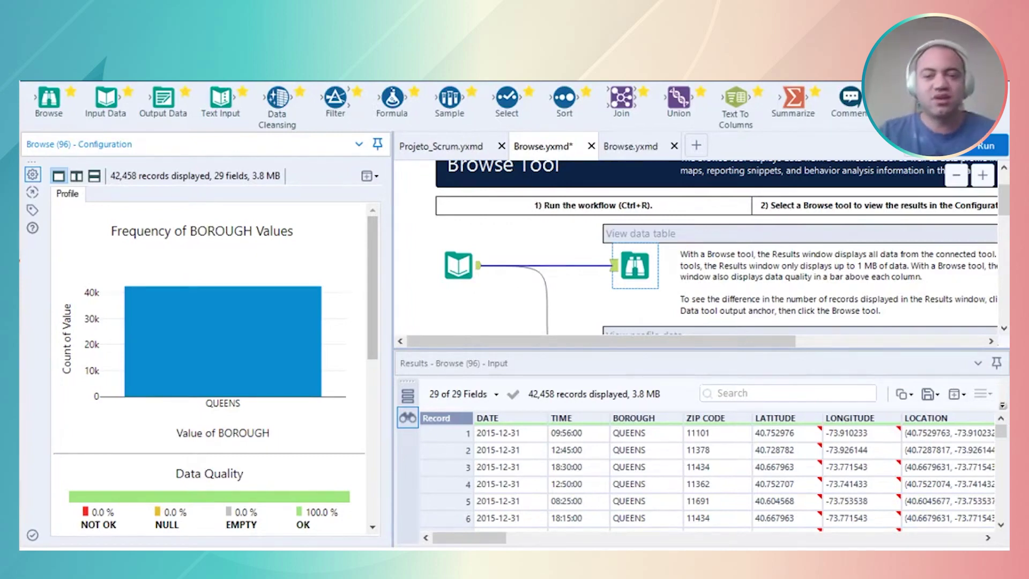
Display the output of the Browse tool in the View report data example and widen the Configuration window to fit the report
{"action": "scroll", "coordinate": [722, 248], "scroll_direction": "down", "scroll_amount": 1}
{"action": "scroll", "coordinate": [697, 246], "scroll_direction": "down", "scroll_amount": 5}
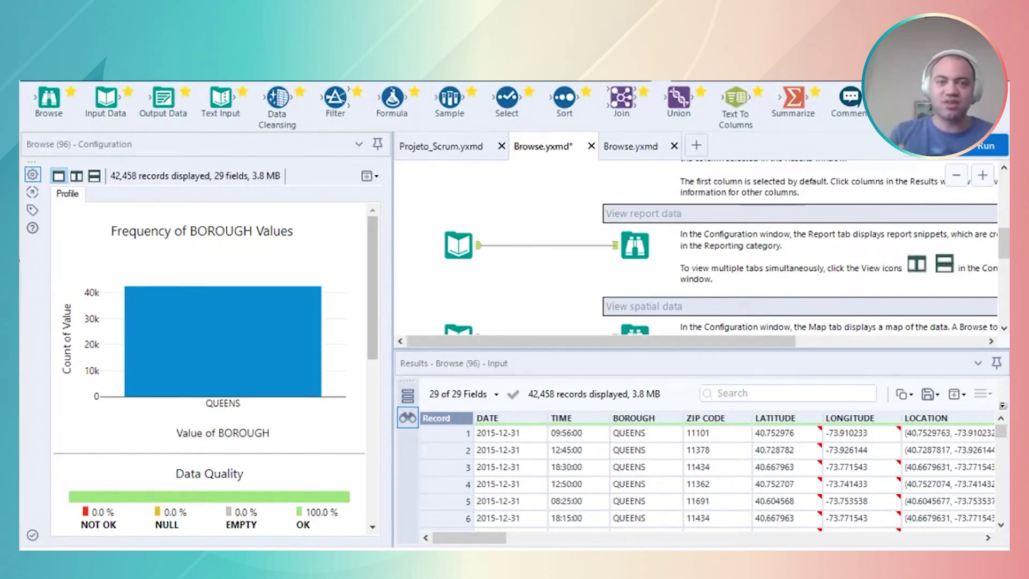
{"action": "left_click", "coordinate": [459, 245]}
{"action": "left_click", "coordinate": [635, 245]}
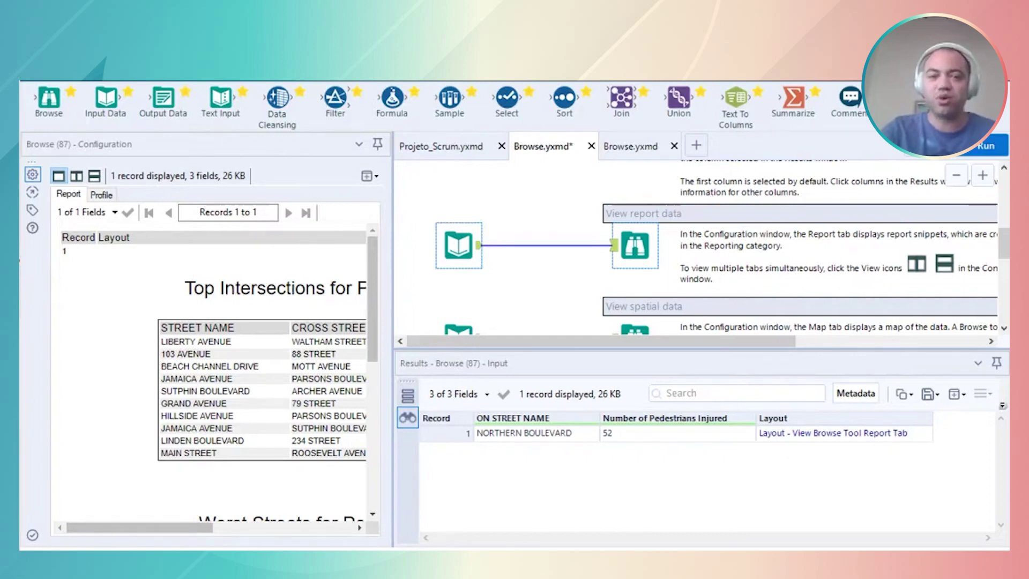
{"action": "left_click_drag", "start_coordinate": [394, 268], "coordinate": [609, 268]}
Read through the pedestrian injuries report, comparing the top intersections table with the bar chart of the worst streets
{"action": "scroll", "coordinate": [322, 370], "scroll_direction": "down", "scroll_amount": 10}
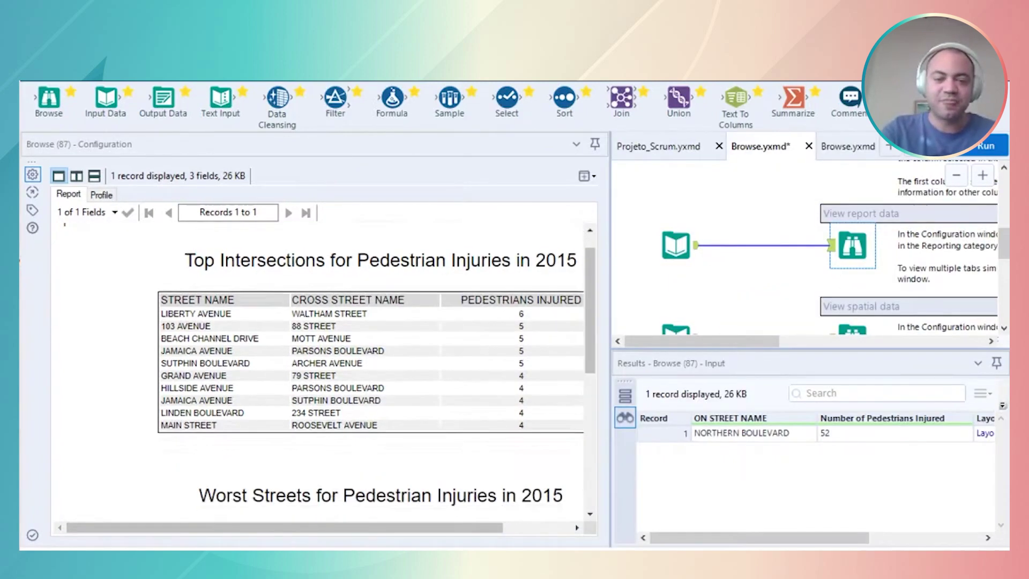
{"action": "mouse_move", "coordinate": [284, 528]}
{"action": "left_mouse_down"}
{"action": "mouse_move", "coordinate": [353, 528]}
{"action": "mouse_move", "coordinate": [292, 528]}
{"action": "left_mouse_up"}
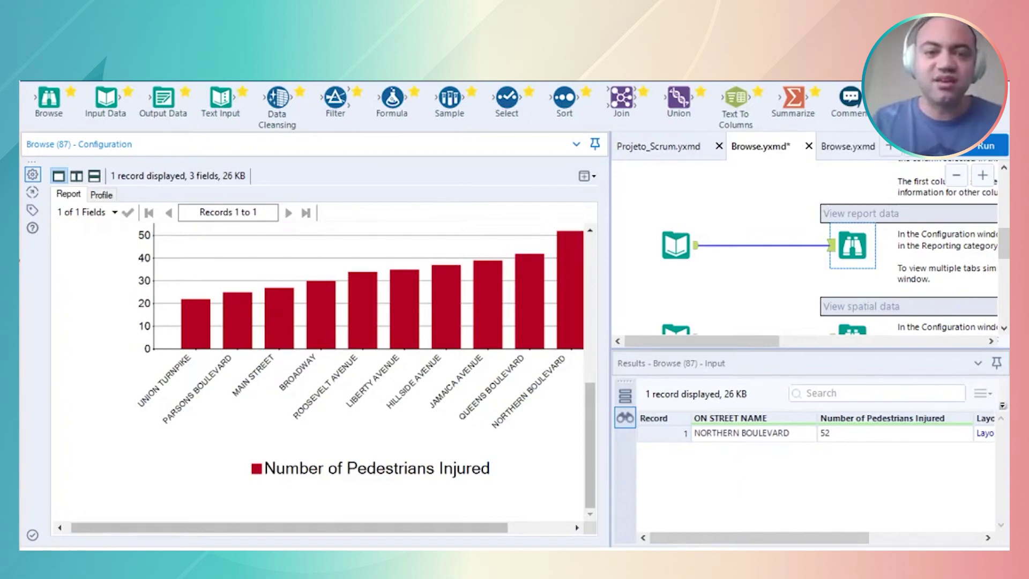
{"action": "scroll", "coordinate": [321, 375], "scroll_direction": "up", "scroll_amount": 8}
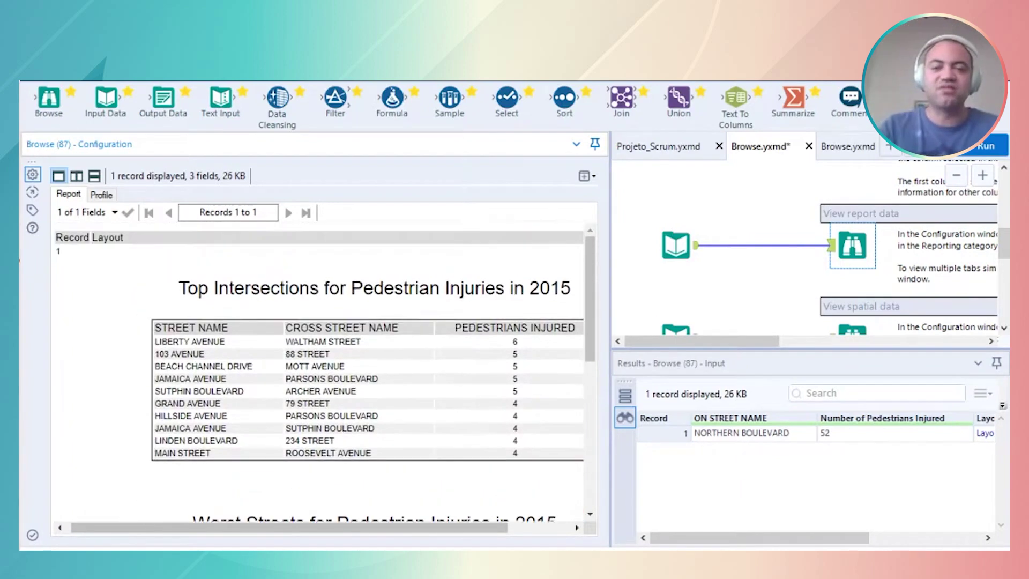
{"action": "scroll", "coordinate": [322, 375], "scroll_direction": "down", "scroll_amount": 10}
{"action": "scroll", "coordinate": [322, 375], "scroll_direction": "up", "scroll_amount": 8}
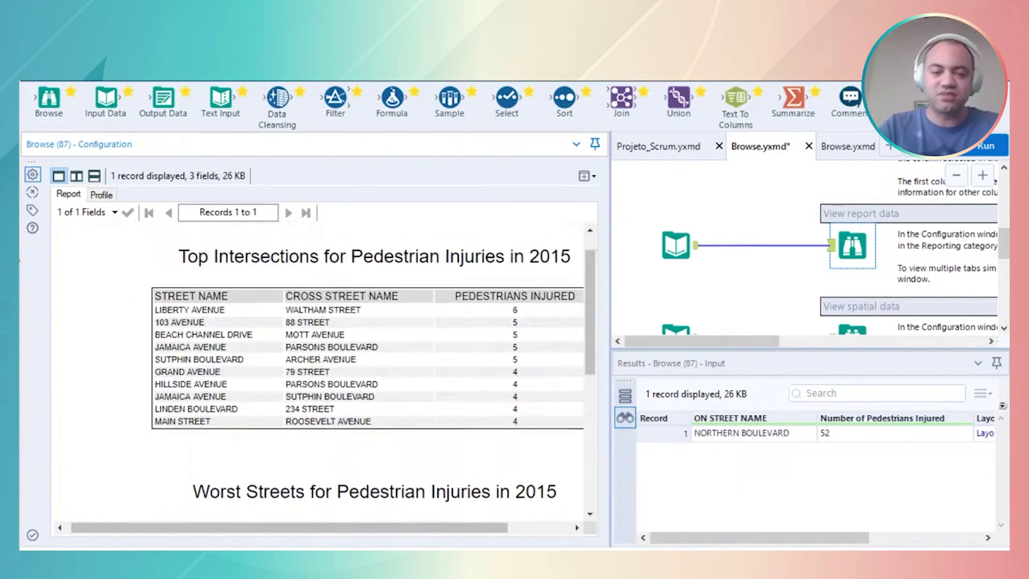
{"action": "scroll", "coordinate": [322, 375], "scroll_direction": "down", "scroll_amount": 7}
{"action": "scroll", "coordinate": [321, 375], "scroll_direction": "down", "scroll_amount": 1}
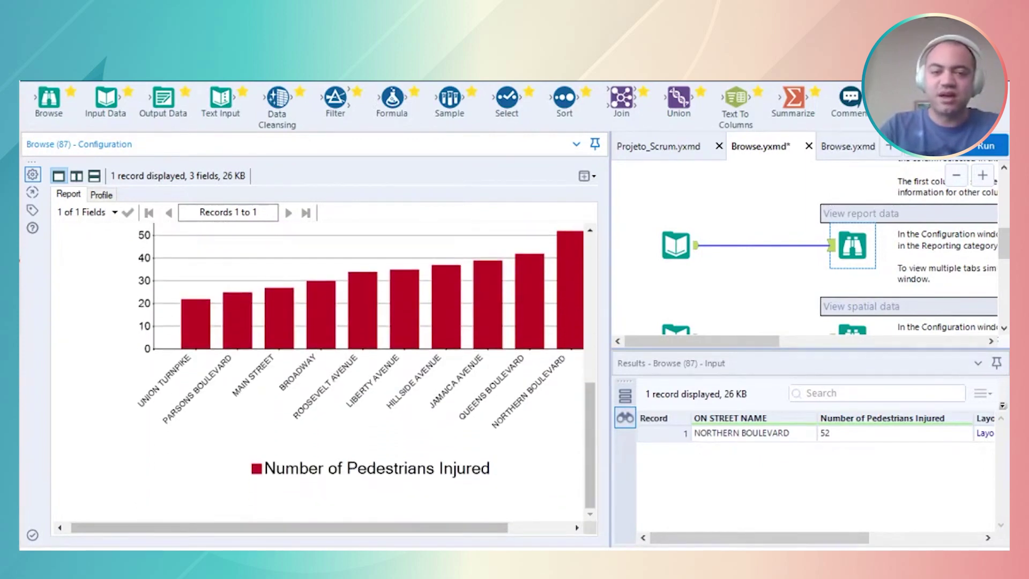
View the point map from the Browse tool in the View spatial data example and read its accompanying note
{"action": "scroll", "coordinate": [804, 247], "scroll_direction": "down", "scroll_amount": 3}
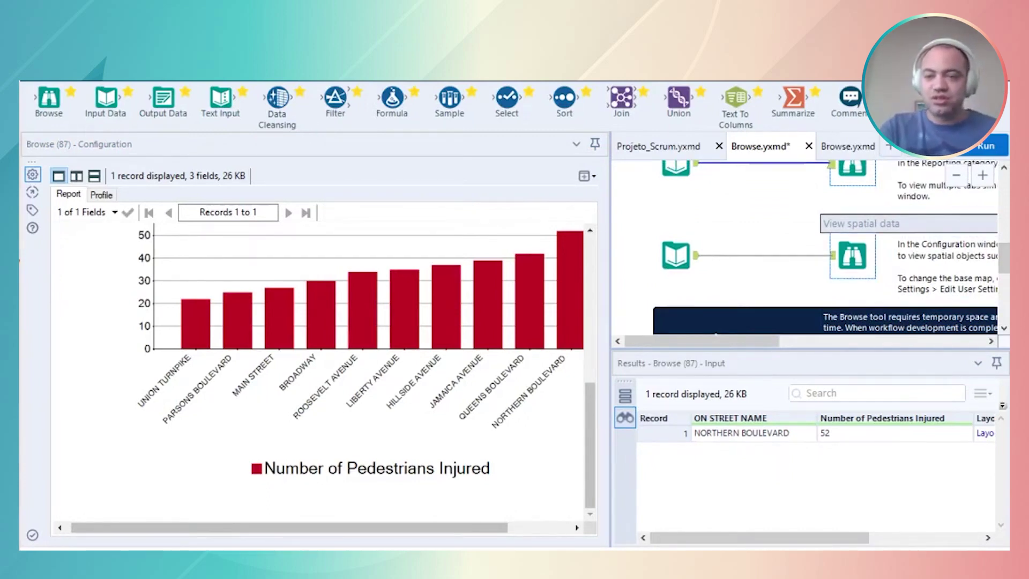
{"action": "left_click", "coordinate": [852, 255]}
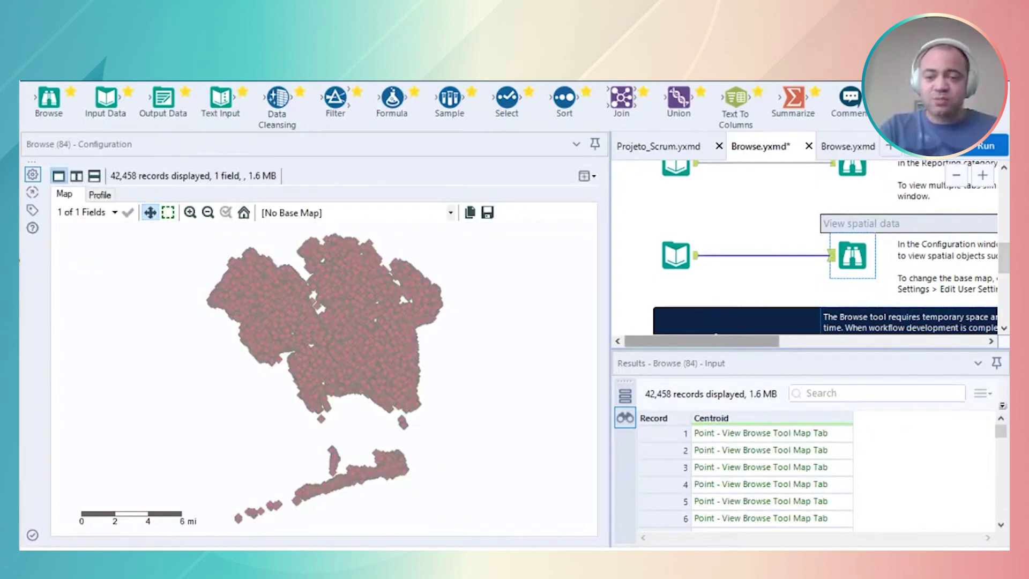
{"action": "scroll", "coordinate": [804, 246], "scroll_direction": "right", "scroll_amount": 5}
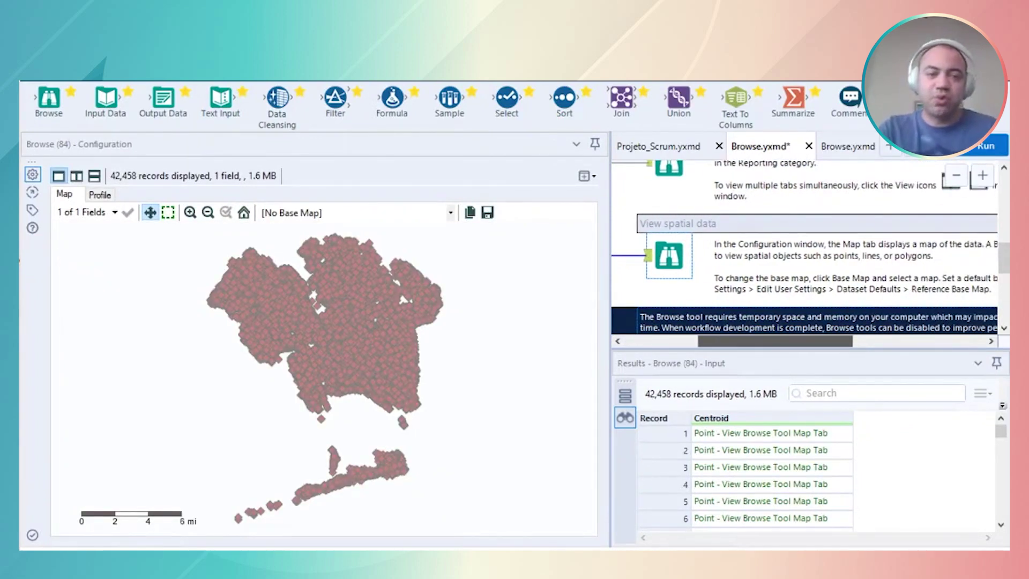
{"action": "scroll", "coordinate": [804, 246], "scroll_direction": "left", "scroll_amount": 5}
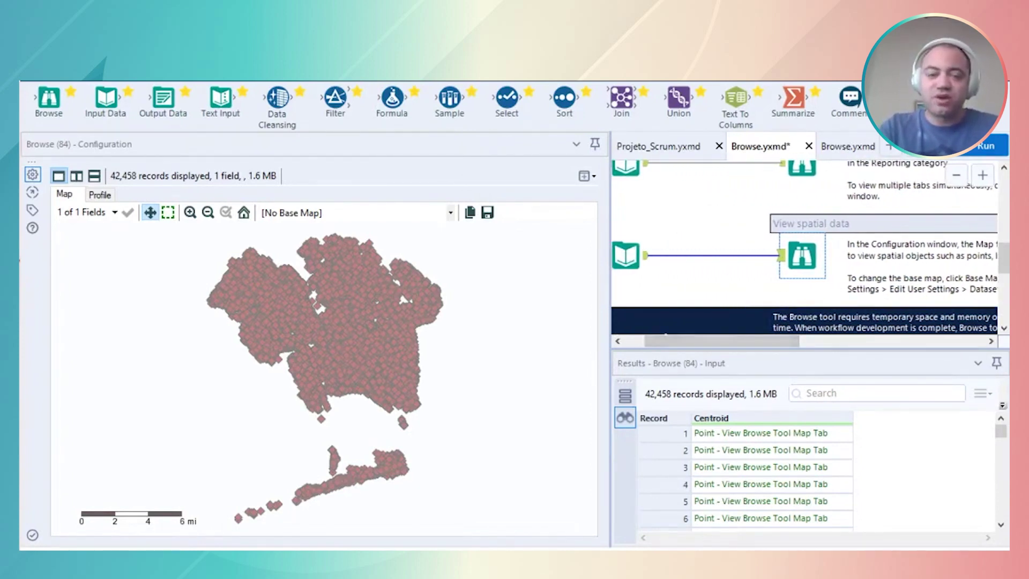
{"action": "left_click", "coordinate": [332, 343]}
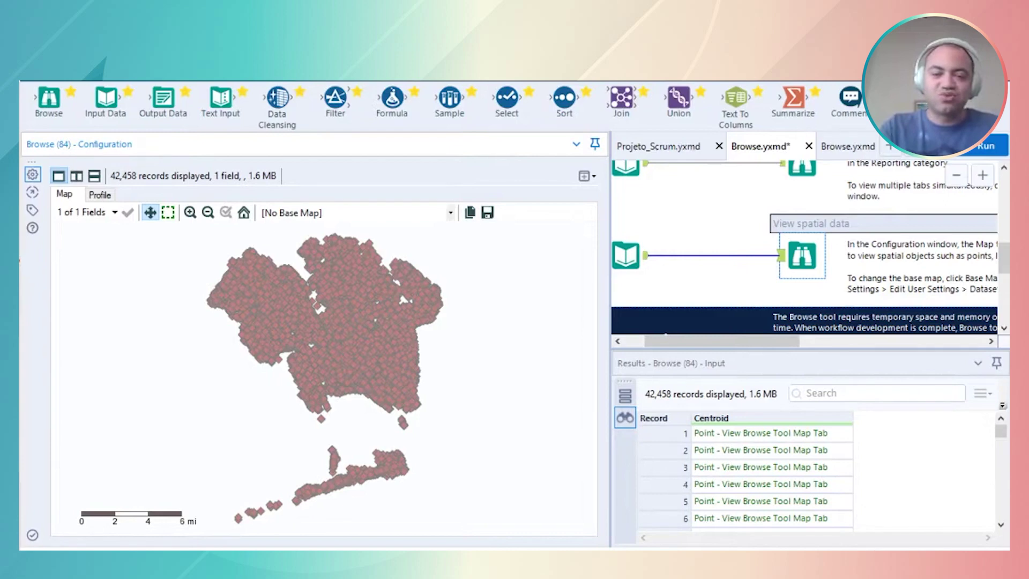
{"action": "left_click", "coordinate": [626, 255]}
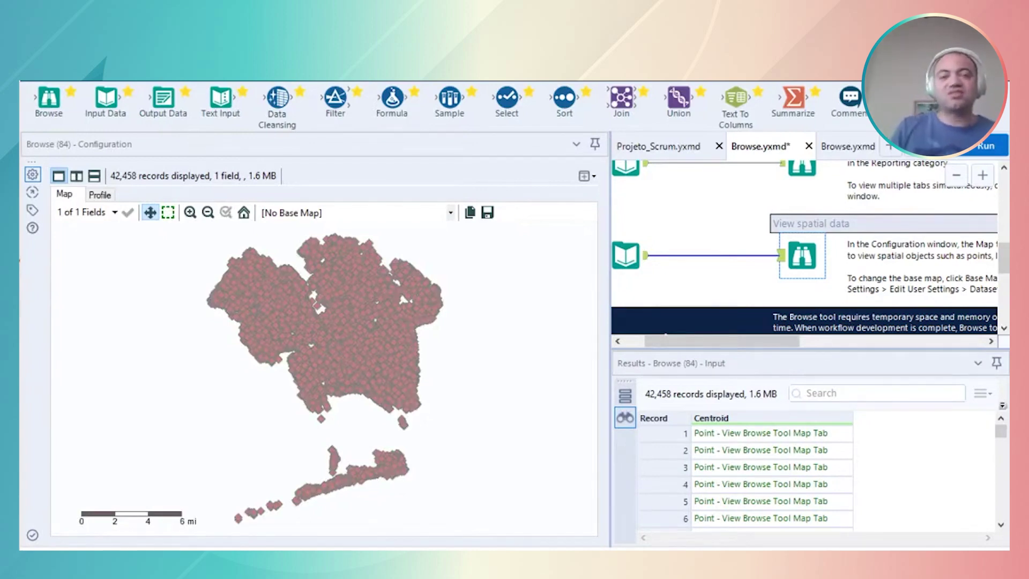
Return to the Browse tool in the View profile data example and review the DATE chart and statistics
{"action": "scroll", "coordinate": [804, 241], "scroll_direction": "up", "scroll_amount": 3}
{"action": "left_click", "coordinate": [802, 197]}
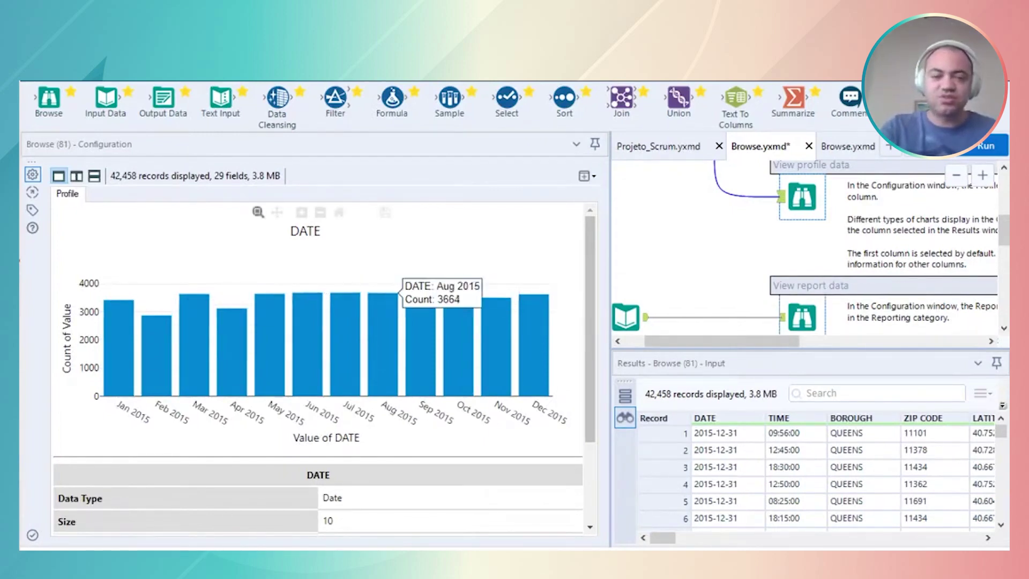
{"action": "scroll", "coordinate": [590, 321], "scroll_direction": "down", "scroll_amount": 3}
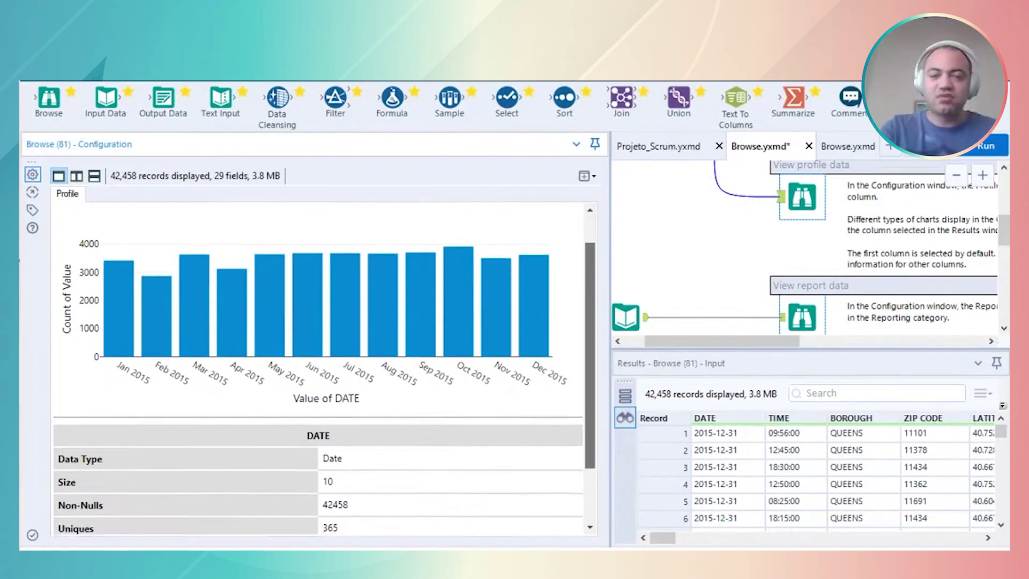
{"action": "left_click_drag", "start_coordinate": [590, 354], "coordinate": [590, 307]}
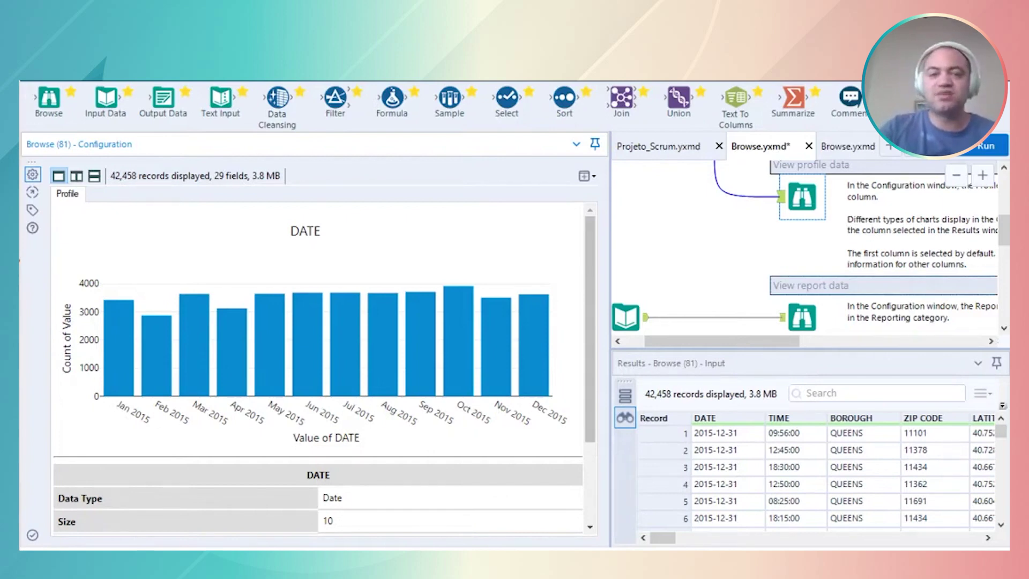
Select the Browse tool in the View data table example and split its Configuration window into two side-by-side profile views
{"action": "scroll", "coordinate": [804, 246], "scroll_direction": "up", "scroll_amount": 3}
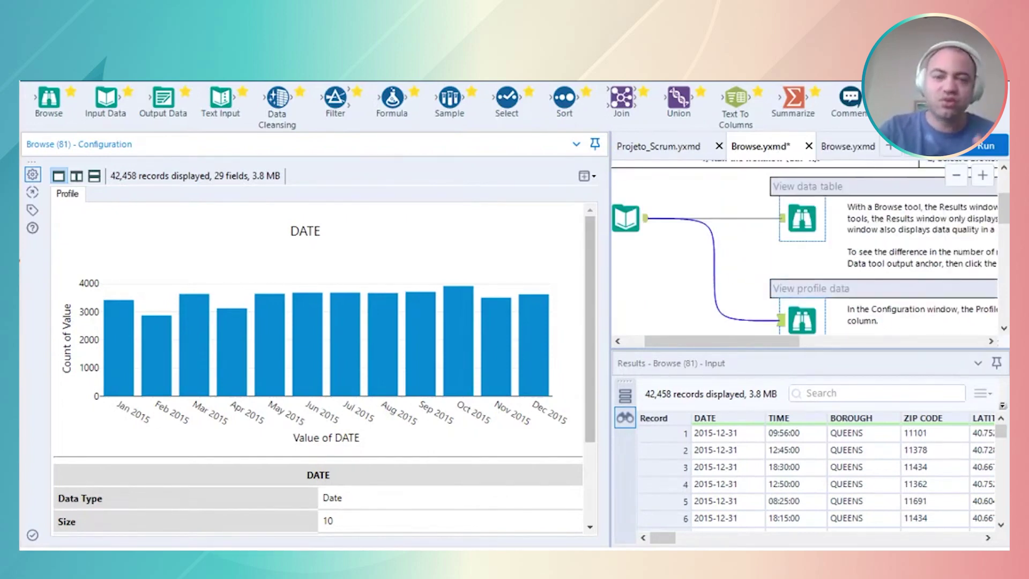
{"action": "left_click", "coordinate": [802, 218]}
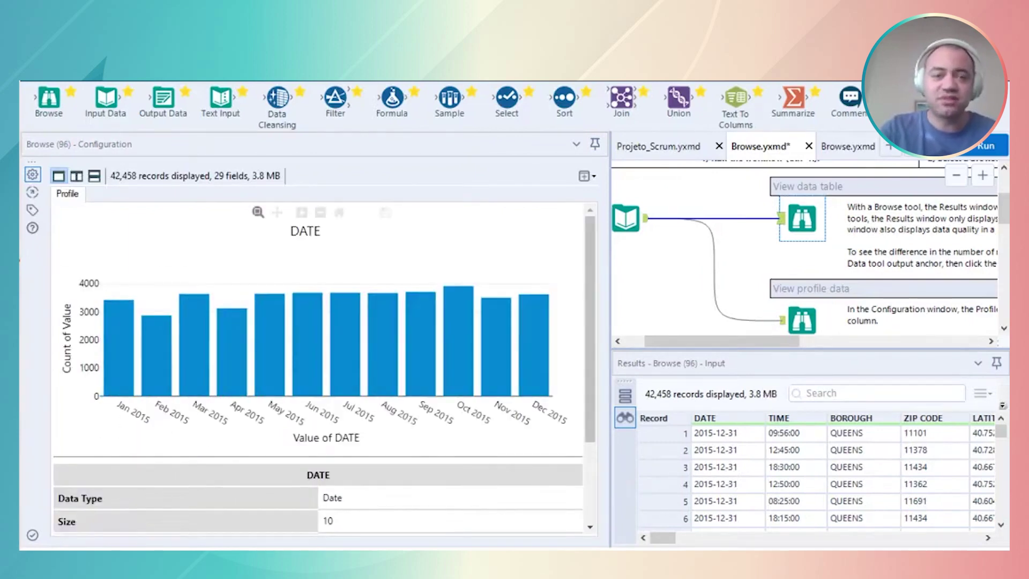
{"action": "mouse_move", "coordinate": [423, 300]}
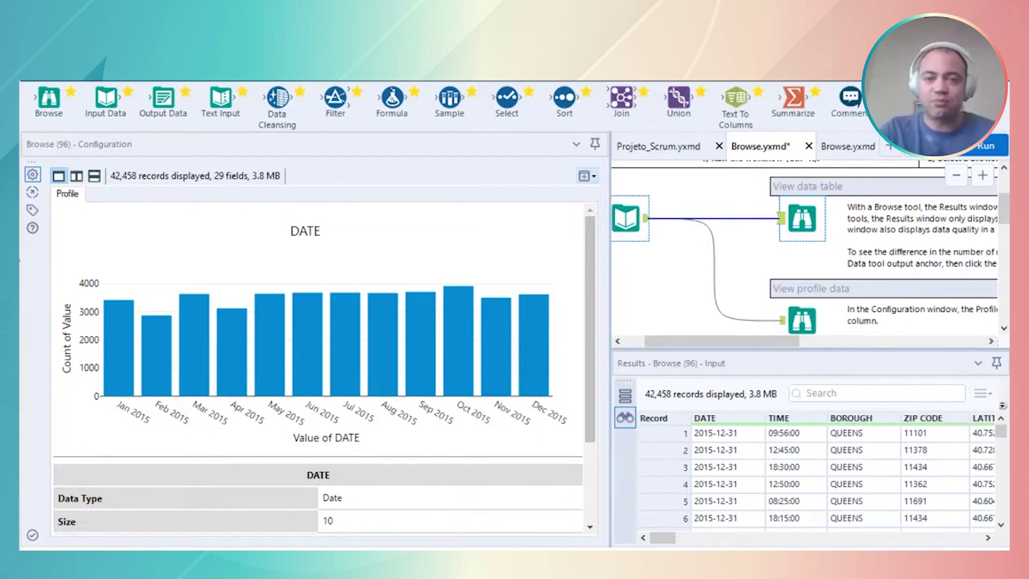
{"action": "left_click", "coordinate": [587, 176]}
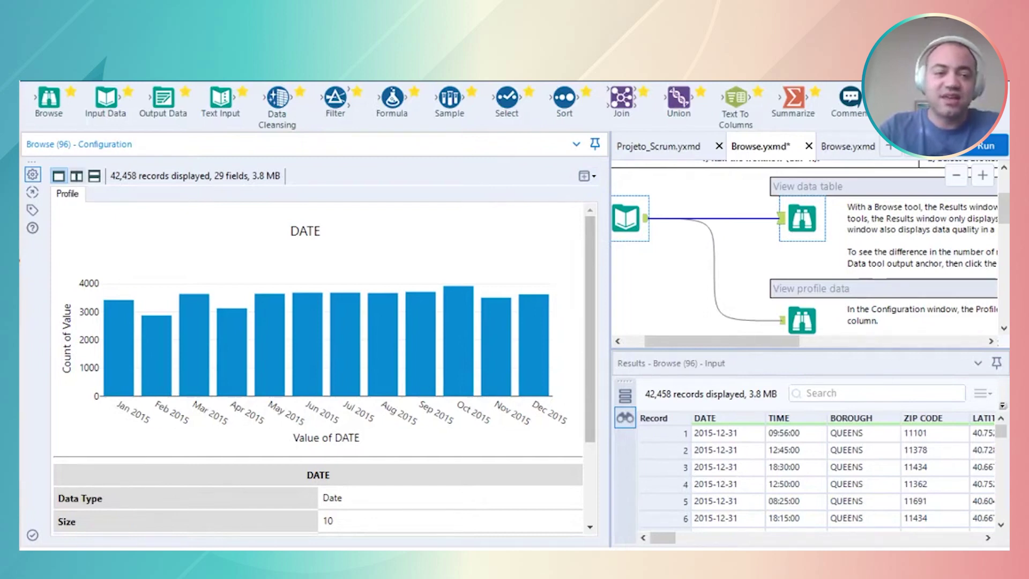
{"action": "left_click", "coordinate": [76, 176]}
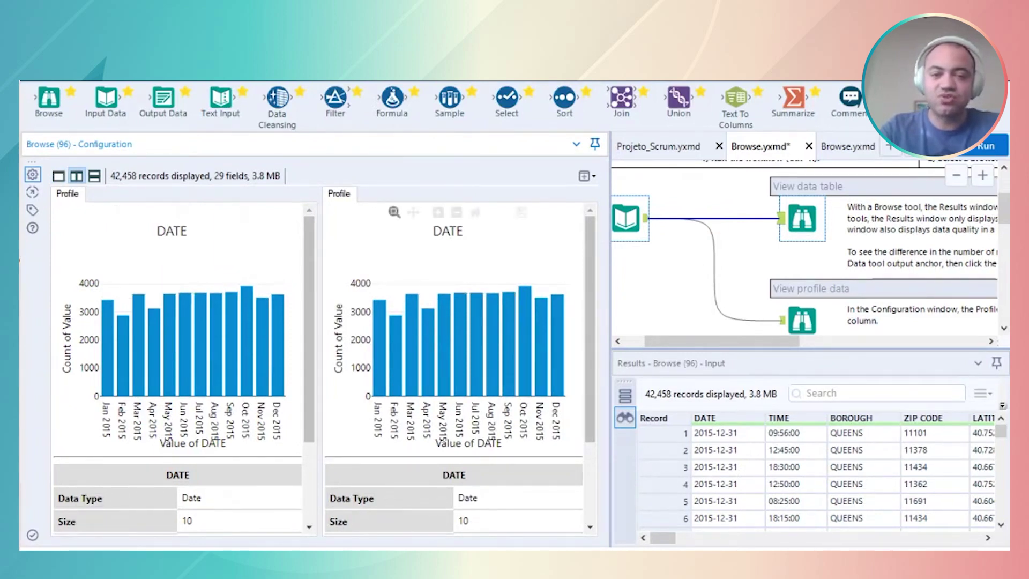
Show the BOROUGH profile in both views, keeping the frequency chart in one and the summary statistics in the other
{"action": "left_click", "coordinate": [863, 417]}
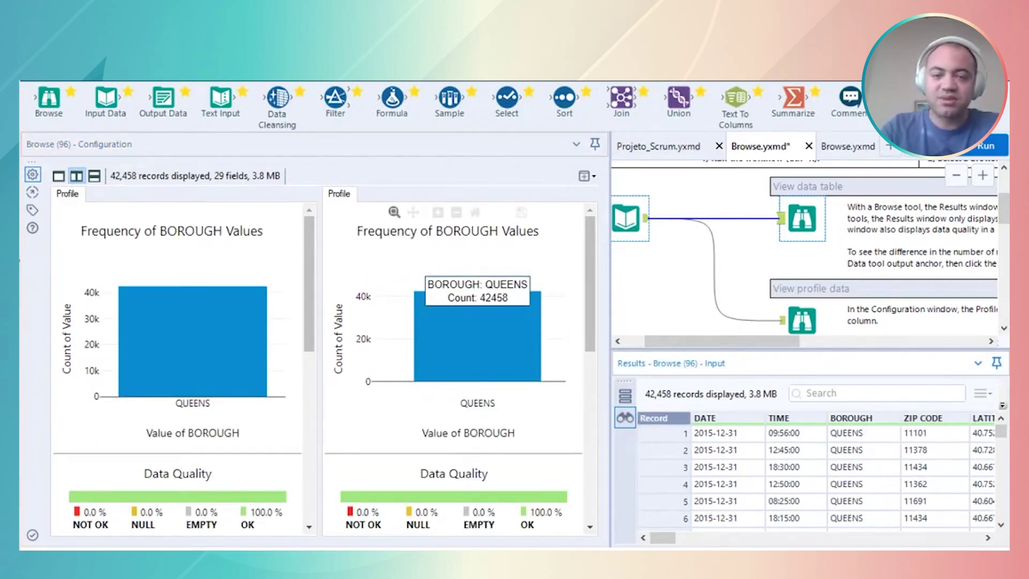
{"action": "scroll", "coordinate": [455, 369], "scroll_direction": "down", "scroll_amount": 3}
{"action": "scroll", "coordinate": [456, 370], "scroll_direction": "down", "scroll_amount": 5}
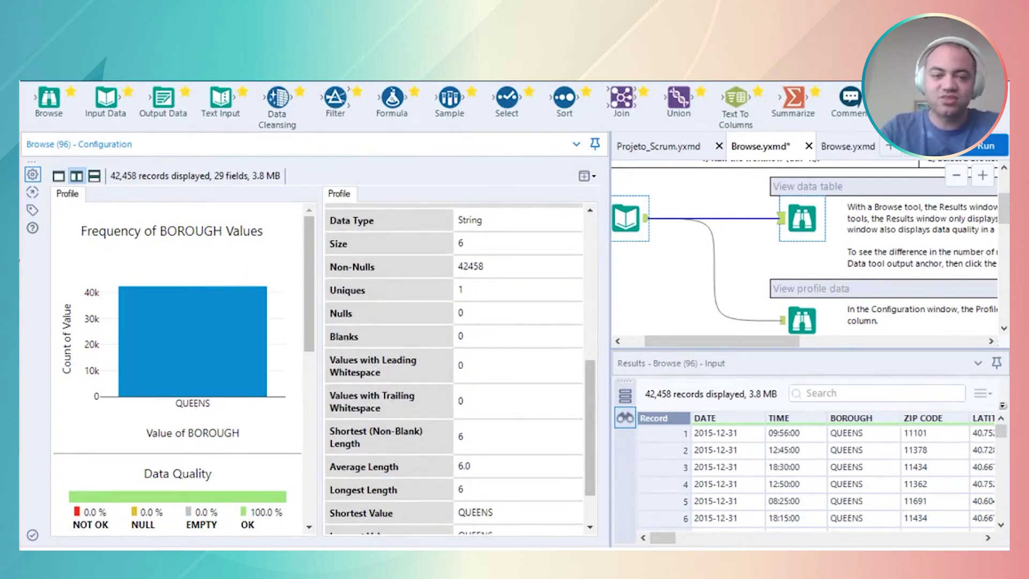
{"action": "mouse_move", "coordinate": [193, 322]}
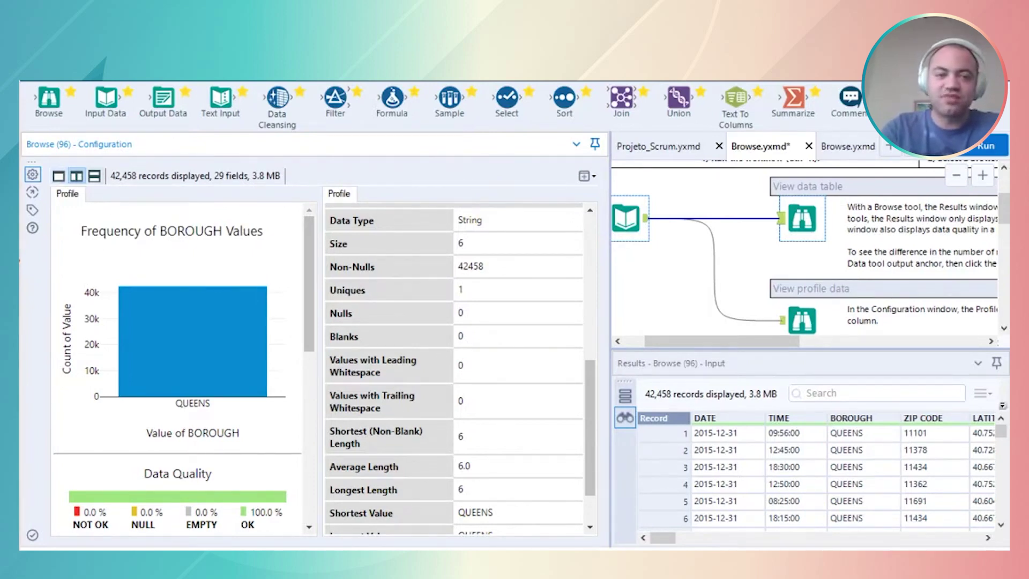
Switch the split layout to two stacked profile views and look over the BOROUGH frequency chart
{"action": "left_click", "coordinate": [93, 175]}
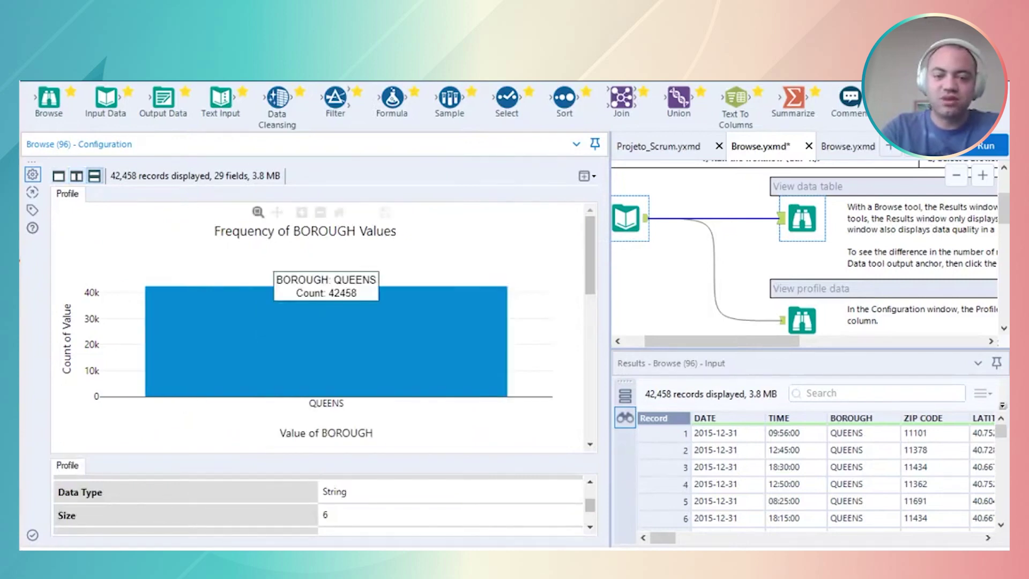
{"action": "scroll", "coordinate": [324, 328], "scroll_direction": "down", "scroll_amount": 5}
{"action": "scroll", "coordinate": [325, 328], "scroll_direction": "up", "scroll_amount": 5}
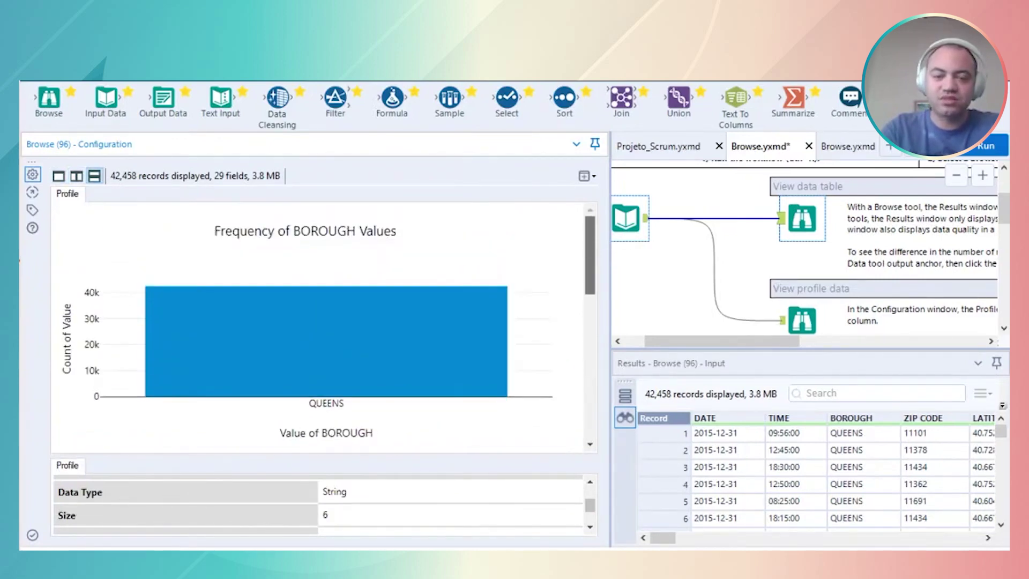
Examine the BOROUGH statistics and data quality in the lower profile view, enlarging that view by moving the divider up
{"action": "scroll", "coordinate": [321, 504], "scroll_direction": "down", "scroll_amount": 10}
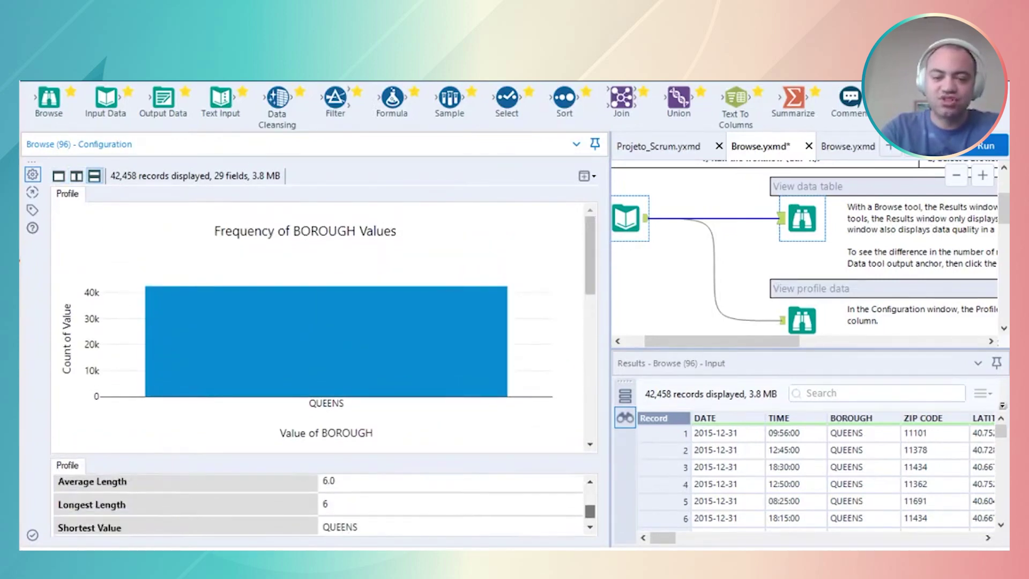
{"action": "scroll", "coordinate": [322, 503], "scroll_direction": "up", "scroll_amount": 3}
{"action": "scroll", "coordinate": [322, 504], "scroll_direction": "down", "scroll_amount": 7}
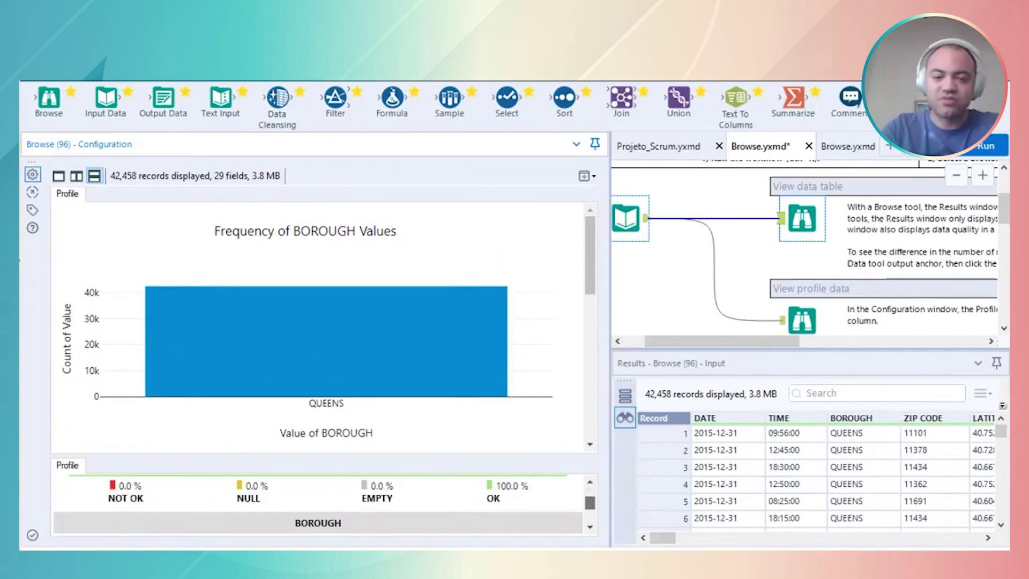
{"action": "scroll", "coordinate": [321, 504], "scroll_direction": "up", "scroll_amount": 2}
{"action": "left_click_drag", "start_coordinate": [325, 456], "coordinate": [324, 368]}
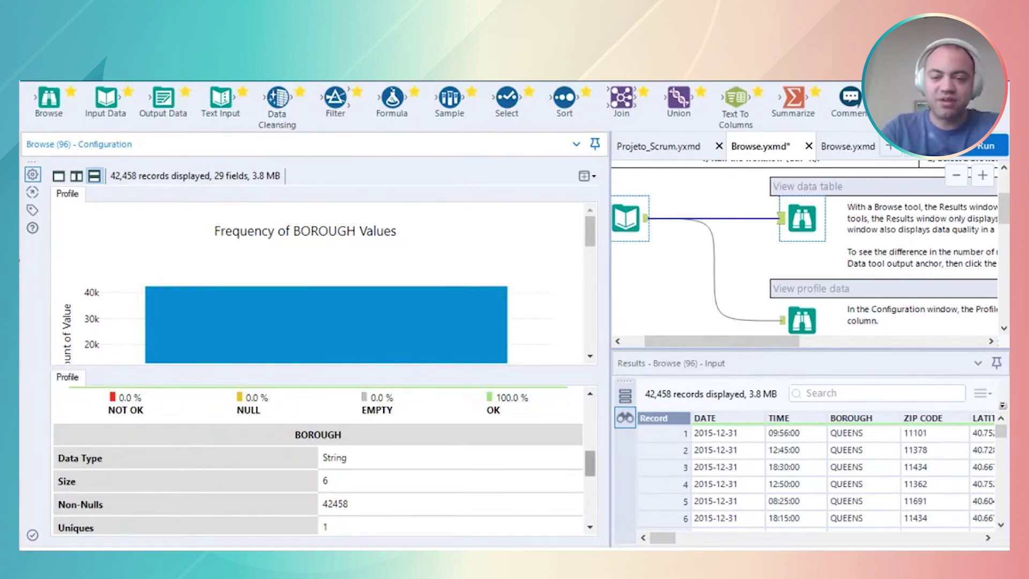
{"action": "scroll", "coordinate": [325, 461], "scroll_direction": "up", "scroll_amount": 3}
{"action": "scroll", "coordinate": [325, 461], "scroll_direction": "down", "scroll_amount": 5}
{"action": "scroll", "coordinate": [325, 461], "scroll_direction": "up", "scroll_amount": 8}
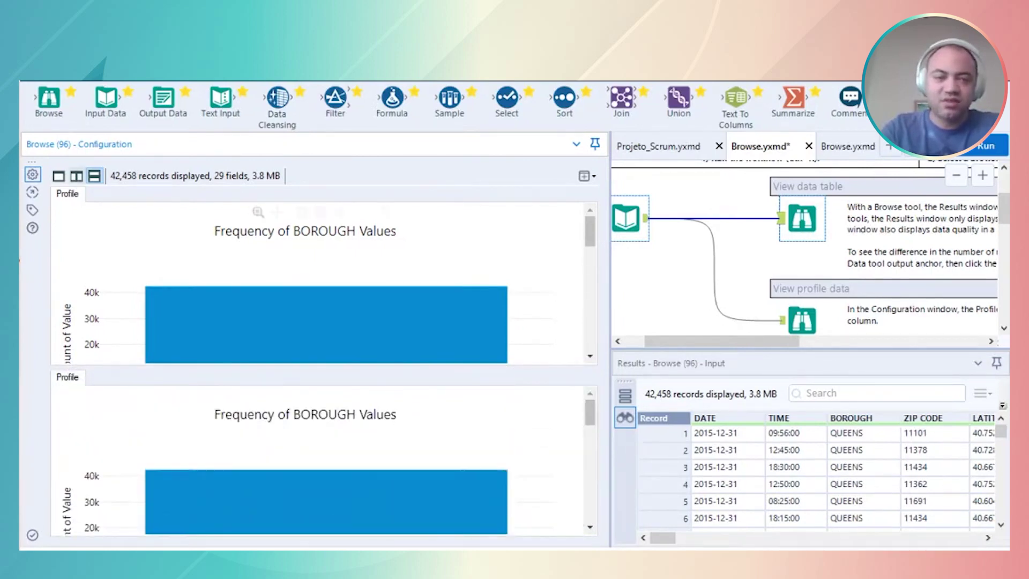
Restore the single-view layout of the Browse profile and review the BOROUGH chart, data quality and statistics
{"action": "left_click", "coordinate": [76, 176]}
{"action": "left_click", "coordinate": [58, 175]}
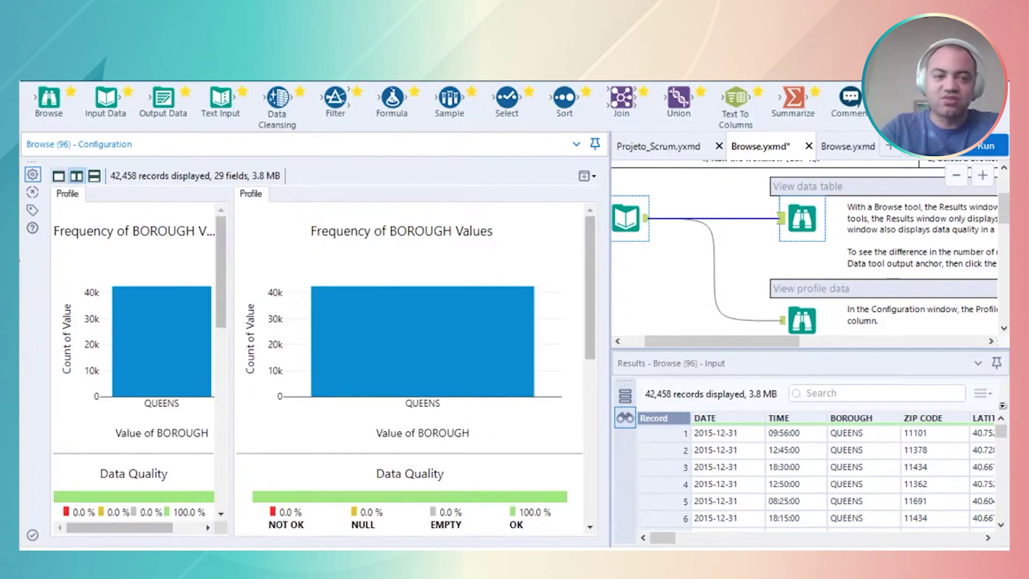
{"action": "mouse_move", "coordinate": [332, 321]}
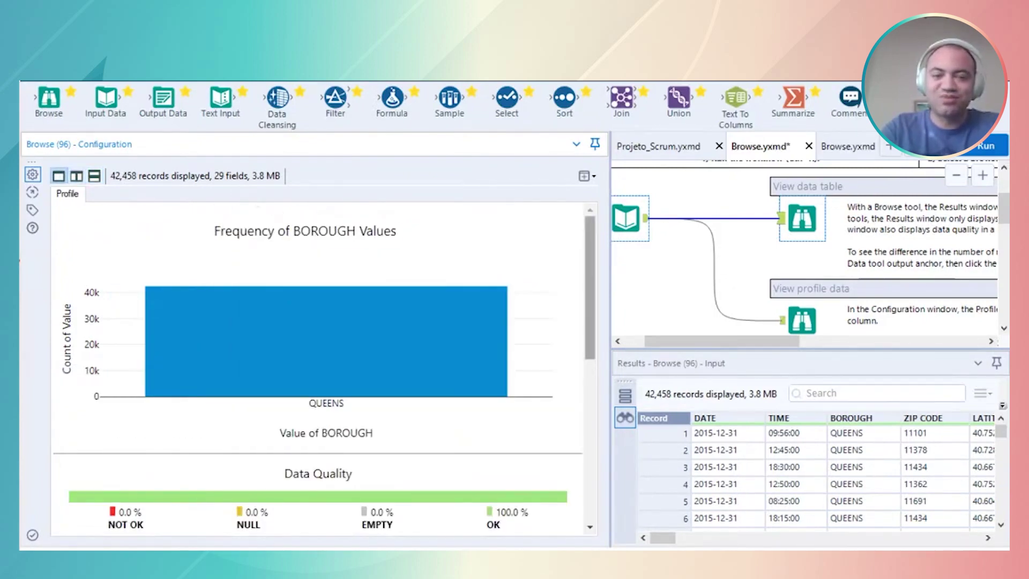
{"action": "scroll", "coordinate": [324, 376], "scroll_direction": "down", "scroll_amount": 6}
{"action": "scroll", "coordinate": [324, 375], "scroll_direction": "up", "scroll_amount": 8}
{"action": "scroll", "coordinate": [322, 370], "scroll_direction": "down", "scroll_amount": 4}
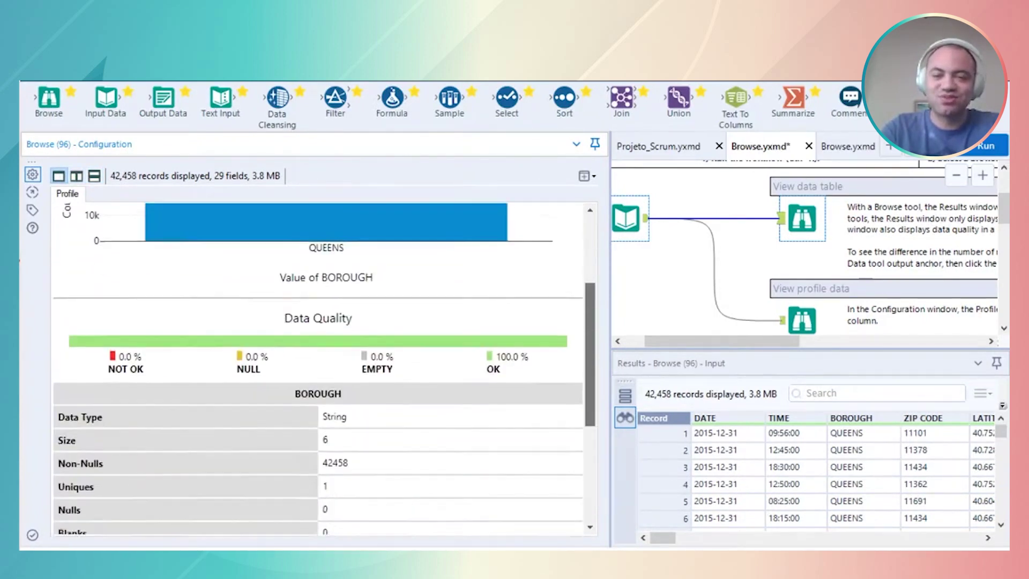
{"action": "scroll", "coordinate": [322, 370], "scroll_direction": "up", "scroll_amount": 4}
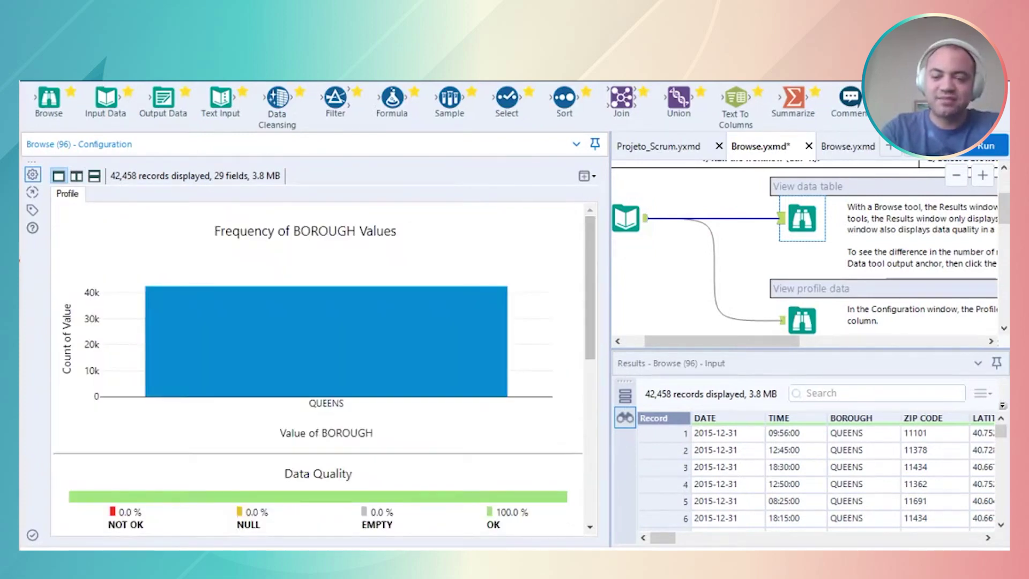